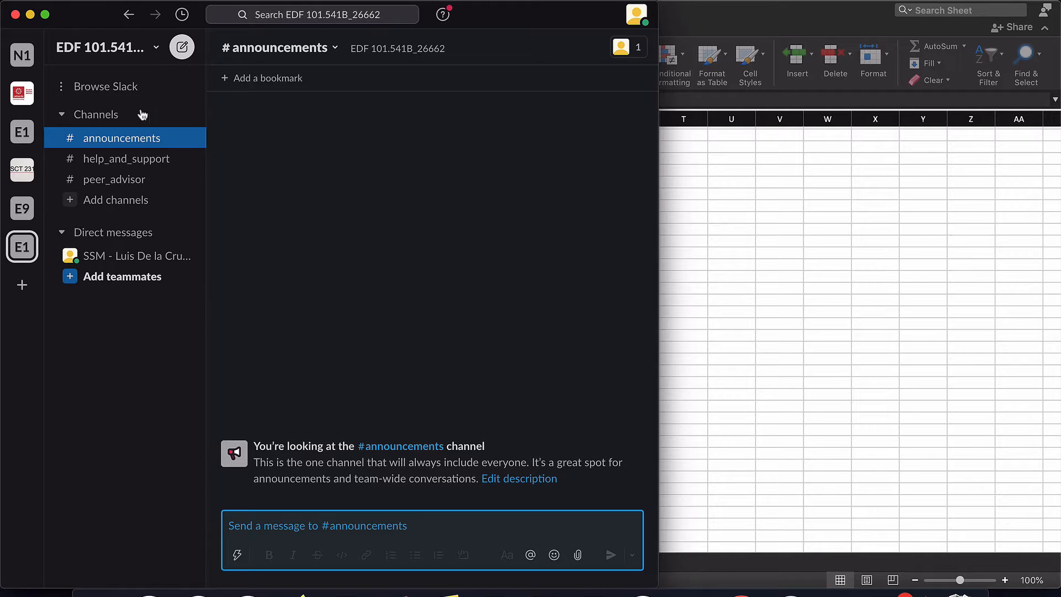
- Bring the Classes spreadsheet forward, then switch to the Outlook inbox in Firefox
{"action": "left_click", "coordinate": [760, 18]}
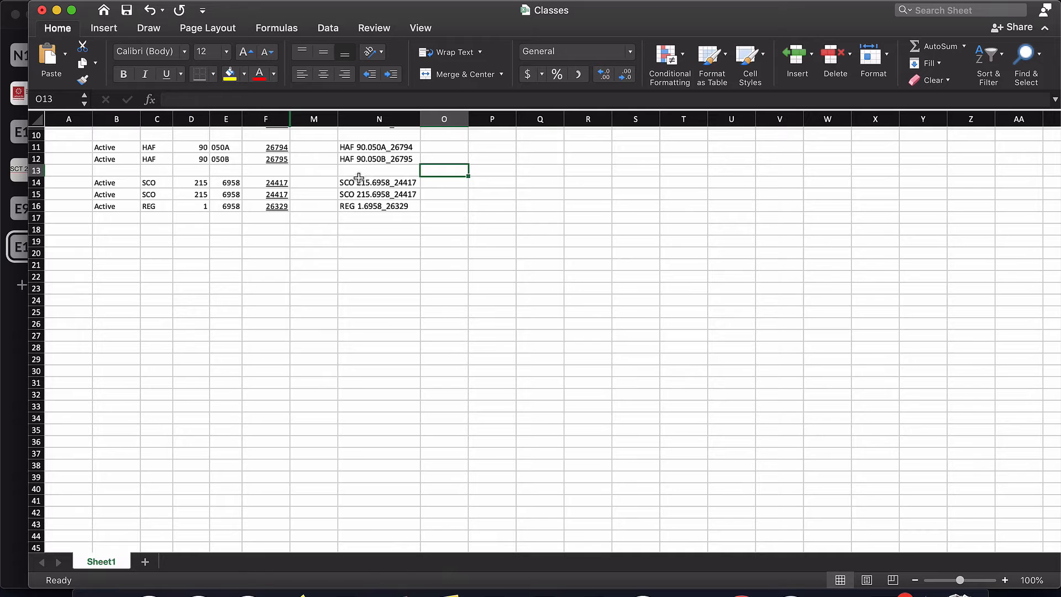
{"action": "key", "text": "super+Tab"}
{"action": "key", "text": "super+Tab"}
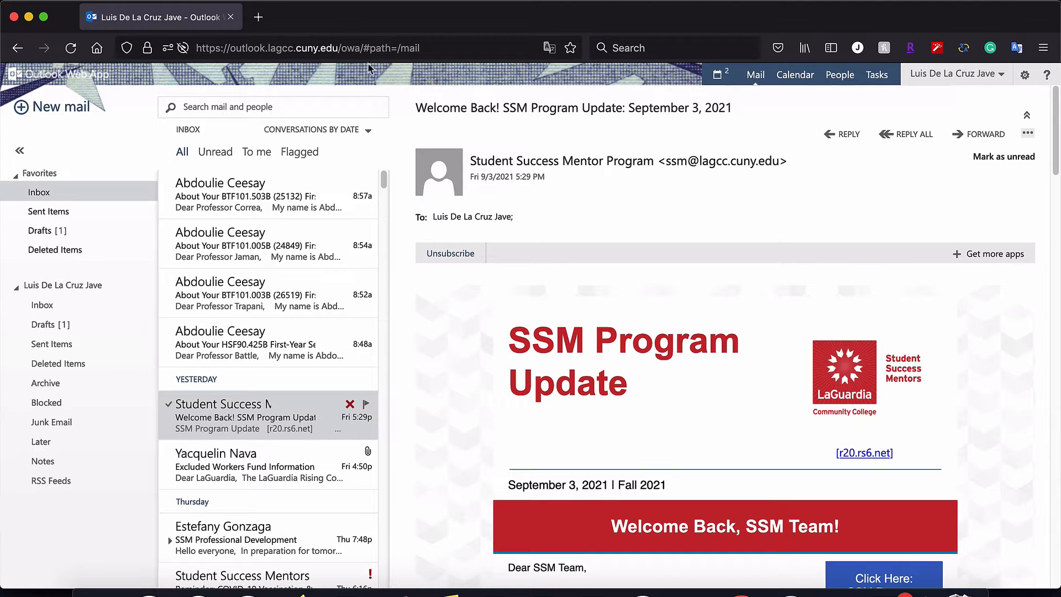
- Switch back to Slack's EDF 101.541B #announcements channel
{"action": "key", "text": "super+Tab"}
{"action": "key", "text": "super+Tab"}
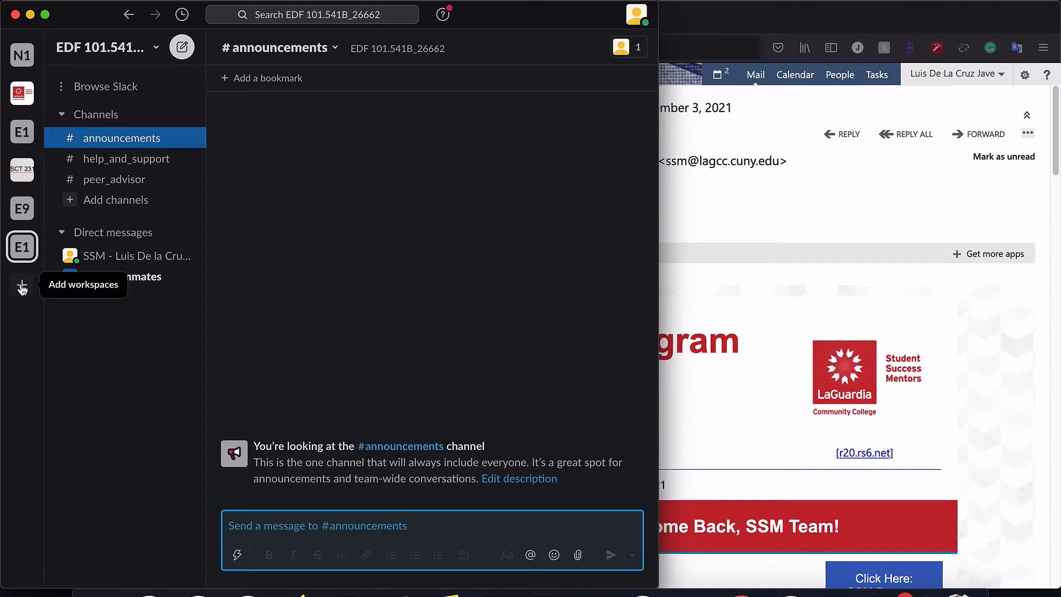
- Choose Create a new workspace and submit the college email address to get a 6-digit code
{"action": "left_click", "coordinate": [22, 286]}
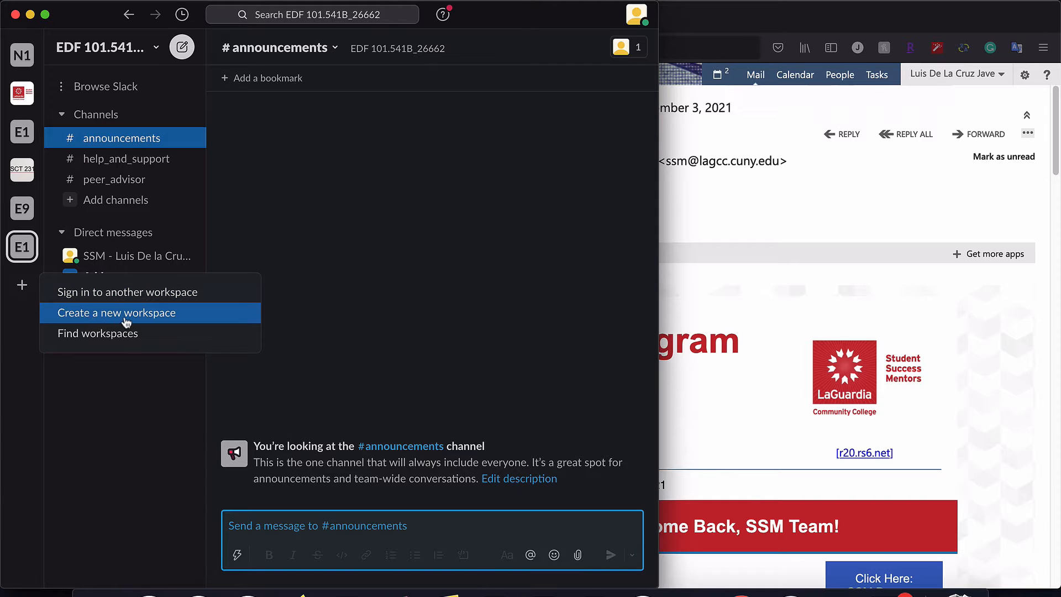
{"action": "left_click", "coordinate": [146, 314]}
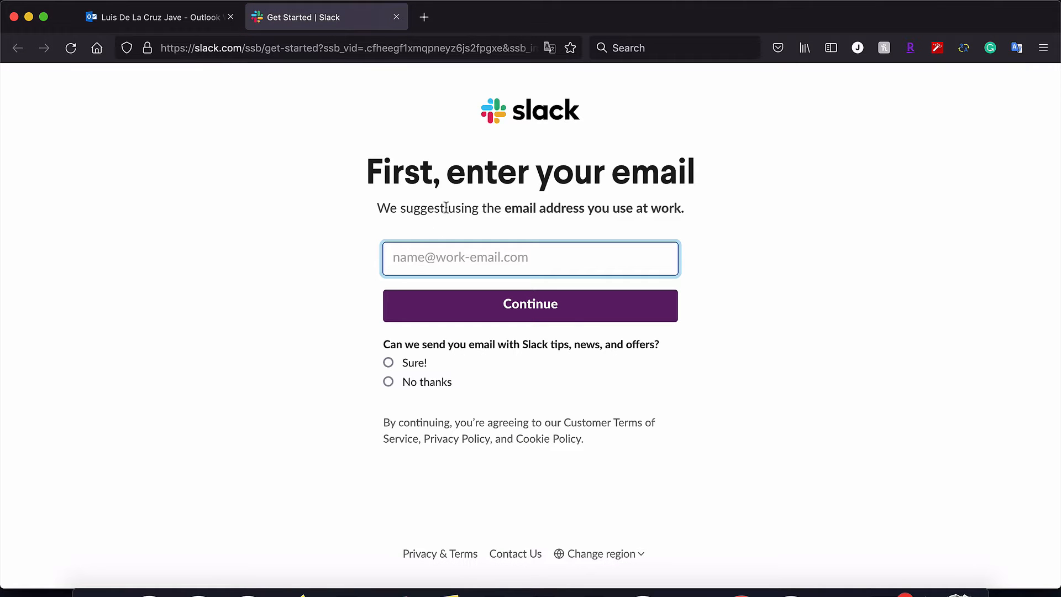
{"action": "left_click_drag", "start_coordinate": [365, 167], "coordinate": [677, 167]}
{"action": "left_click", "coordinate": [478, 266]}
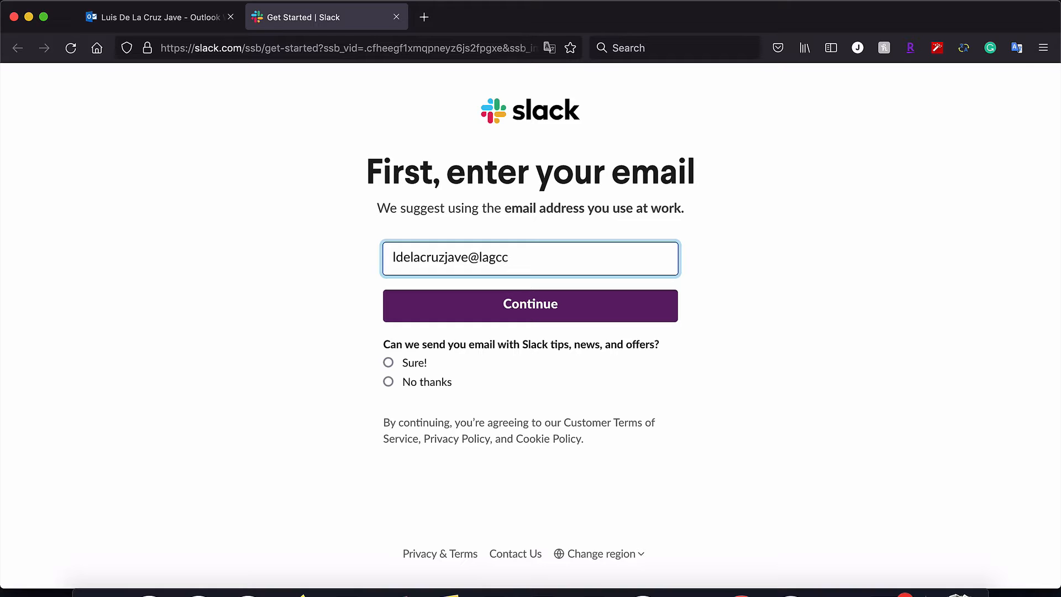
{"action": "left_click", "coordinate": [900, 243]}
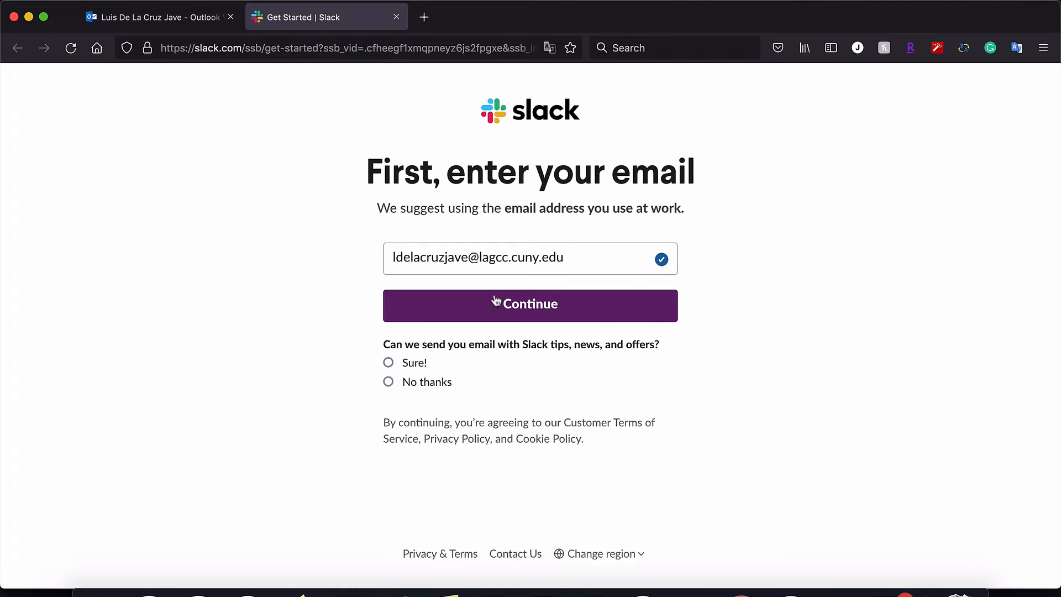
{"action": "left_click", "coordinate": [529, 306]}
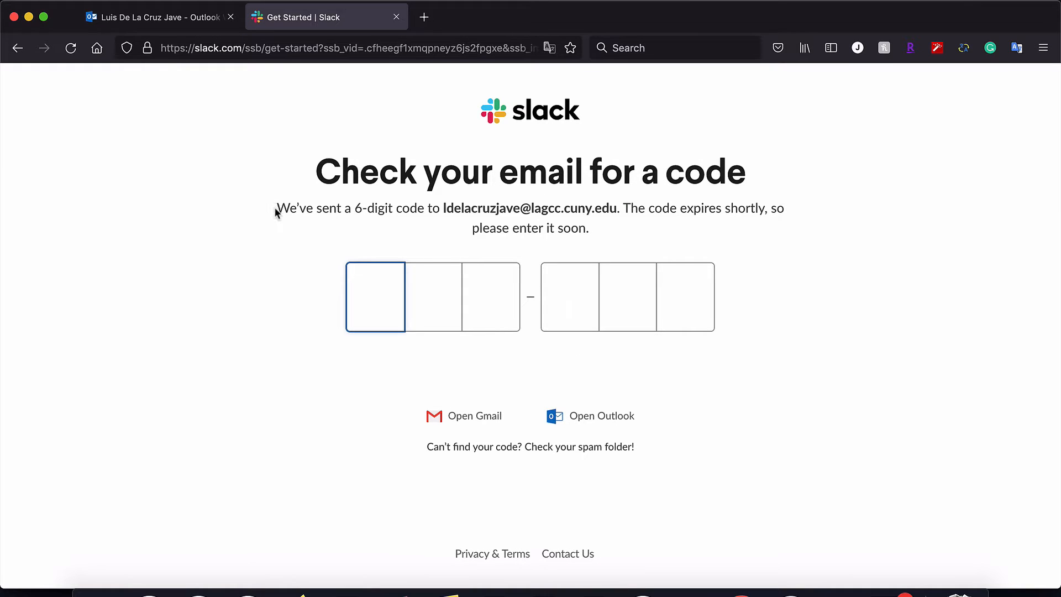
- Open Slack's confirmation email in Outlook, select the code, and return to the first code box
{"action": "left_click_drag", "start_coordinate": [354, 208], "coordinate": [430, 208]}
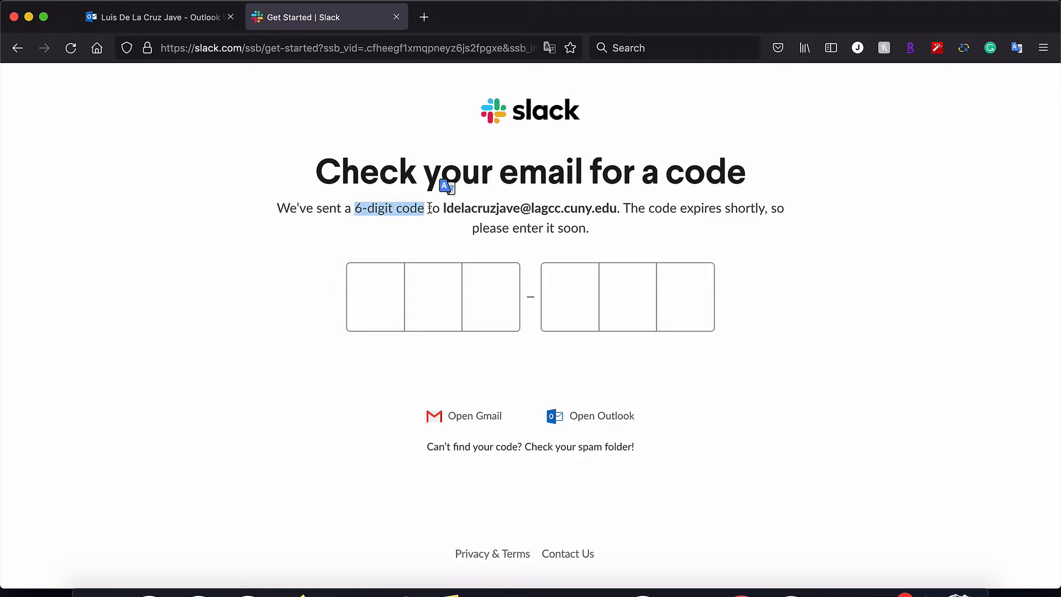
{"action": "left_click", "coordinate": [159, 18]}
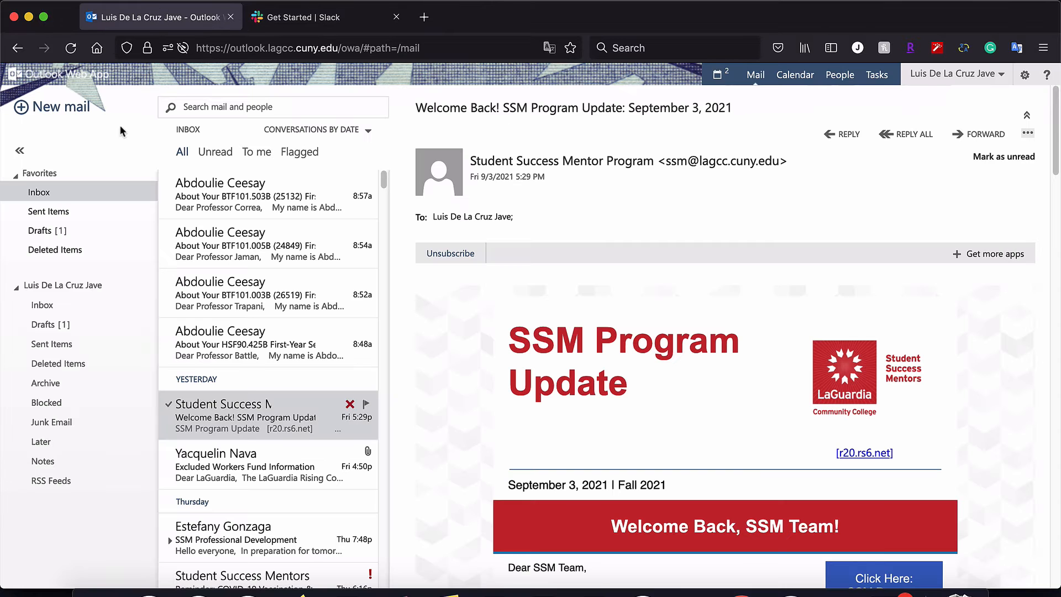
{"action": "left_click", "coordinate": [299, 23]}
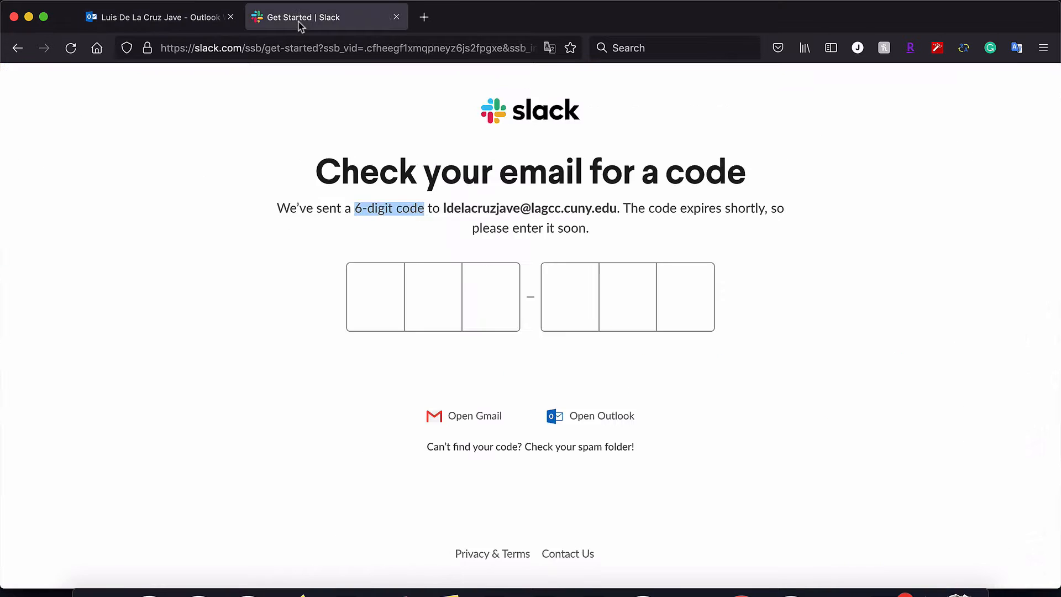
{"action": "left_click", "coordinate": [306, 244]}
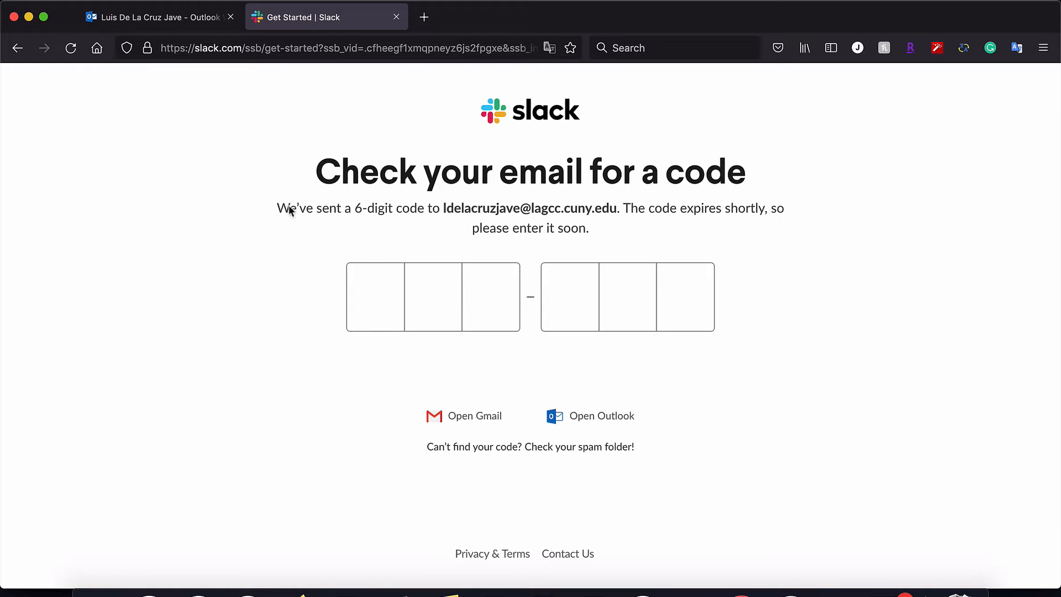
{"action": "left_click", "coordinate": [176, 23]}
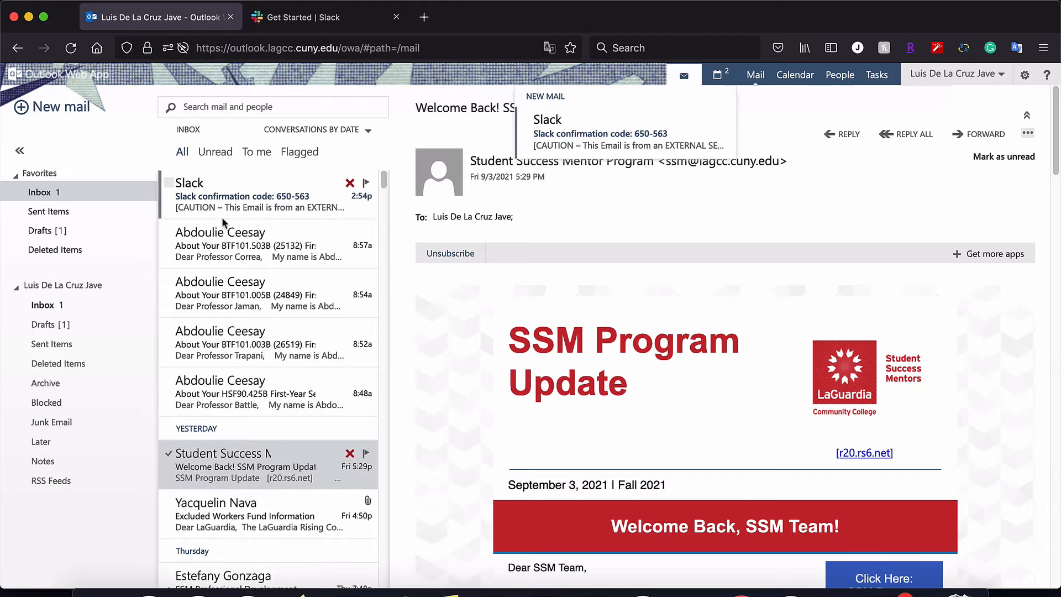
{"action": "left_click", "coordinate": [255, 210]}
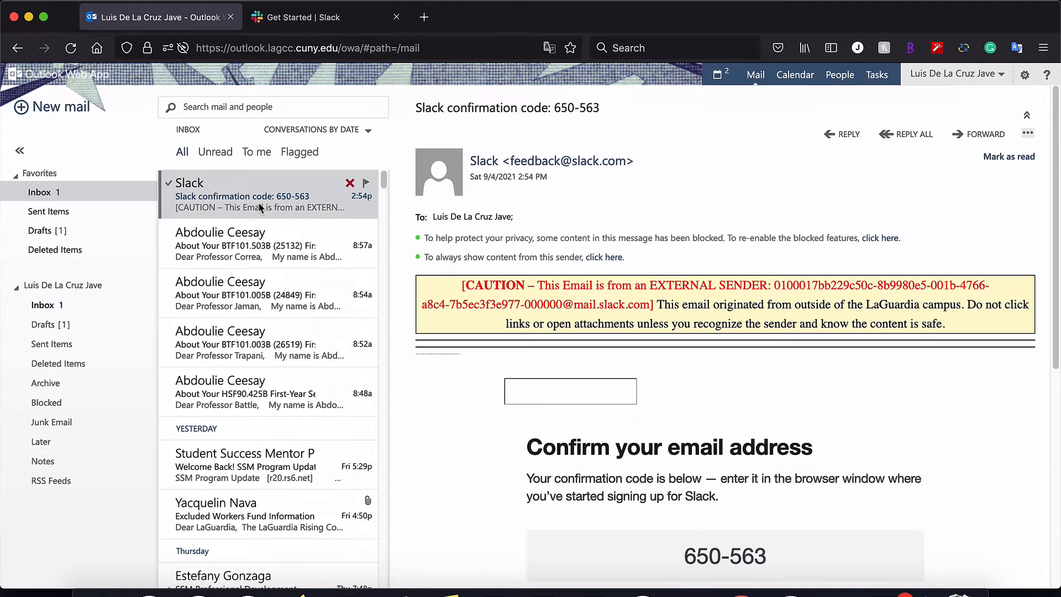
{"action": "scroll", "coordinate": [741, 459], "scroll_direction": "down", "scroll_amount": 5}
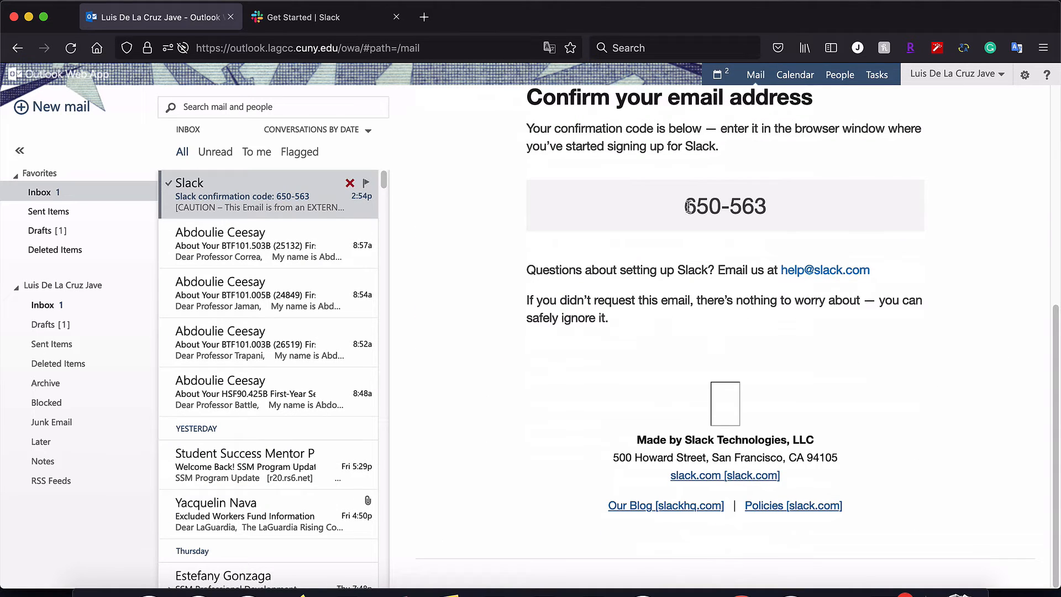
{"action": "left_click_drag", "start_coordinate": [708, 206], "coordinate": [770, 211]}
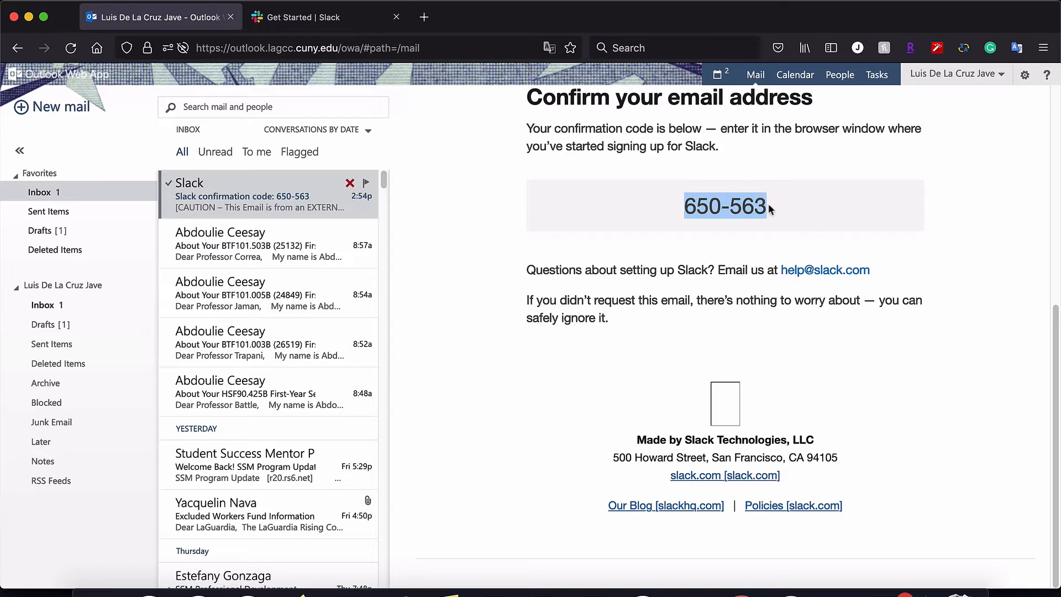
{"action": "left_click", "coordinate": [349, 22]}
{"action": "left_click", "coordinate": [372, 271]}
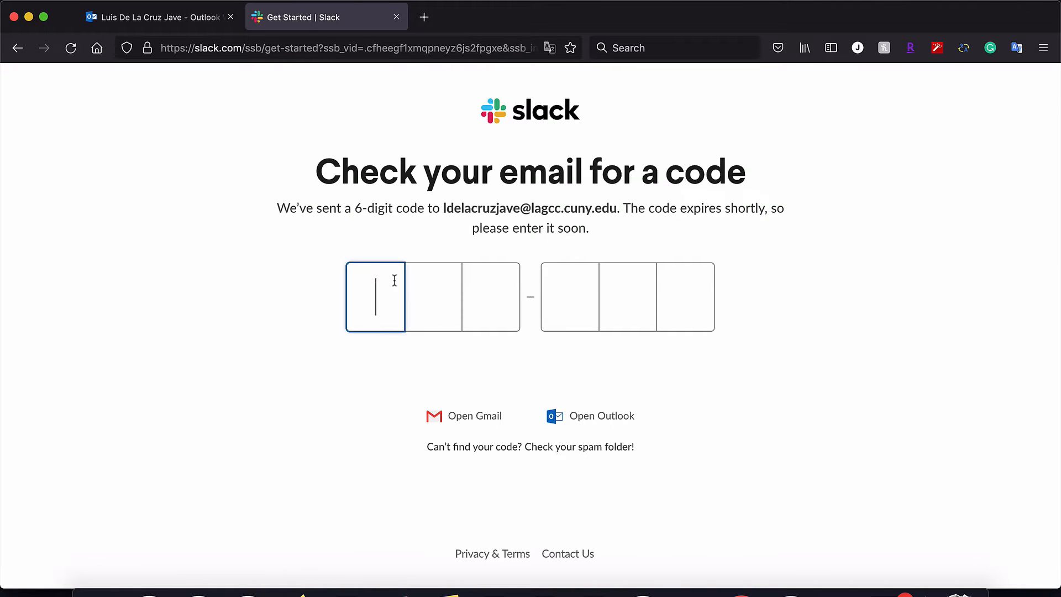
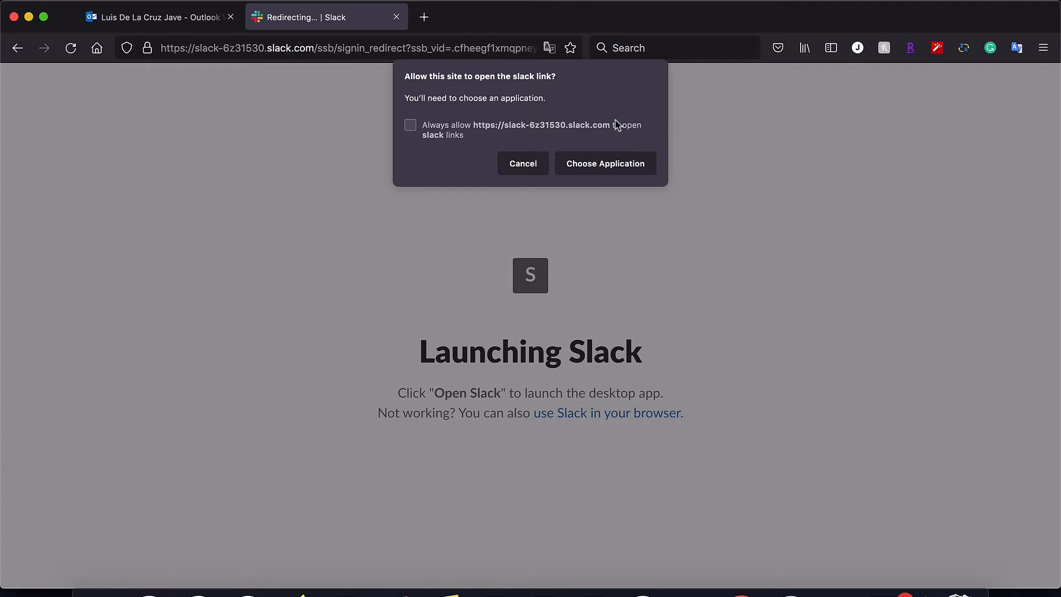
- Paste the confirmation code and open the new workspace in the Slack desktop app
{"action": "left_click", "coordinate": [627, 169]}
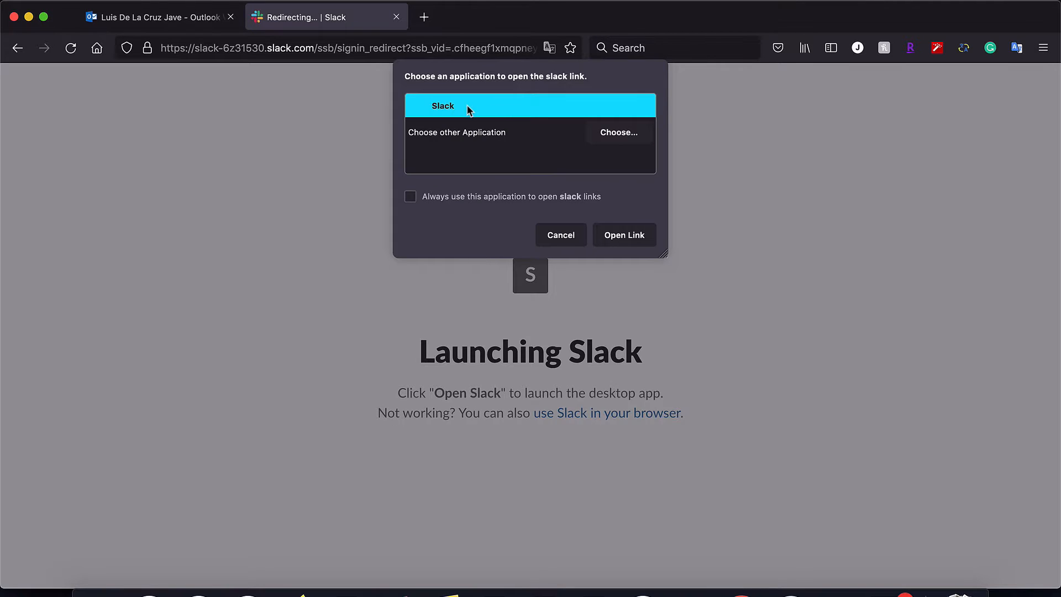
{"action": "double_click", "coordinate": [469, 109]}
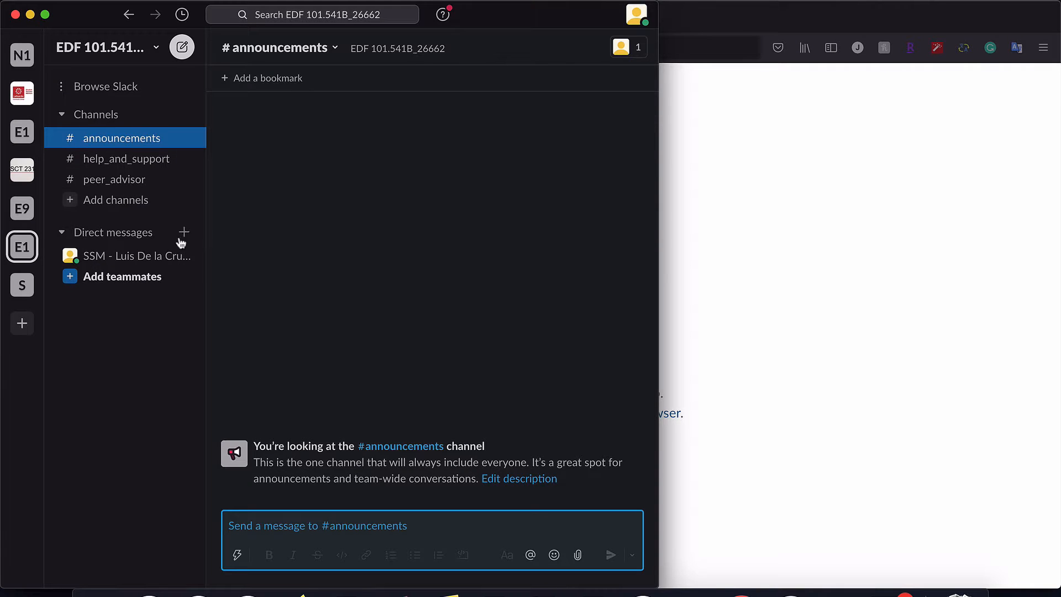
{"action": "left_click", "coordinate": [28, 288]}
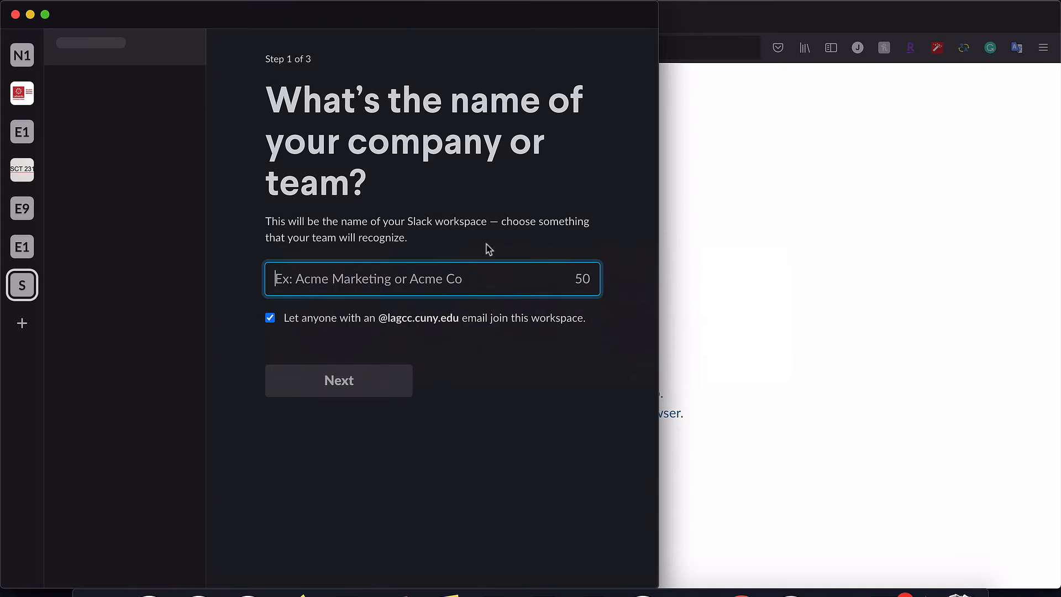
- Copy HAF 90.050B_26795 from Excel cell N12, then return to Slack's team-name step
{"action": "key", "text": "super+Tab"}
{"action": "key", "text": "super+Tab"}
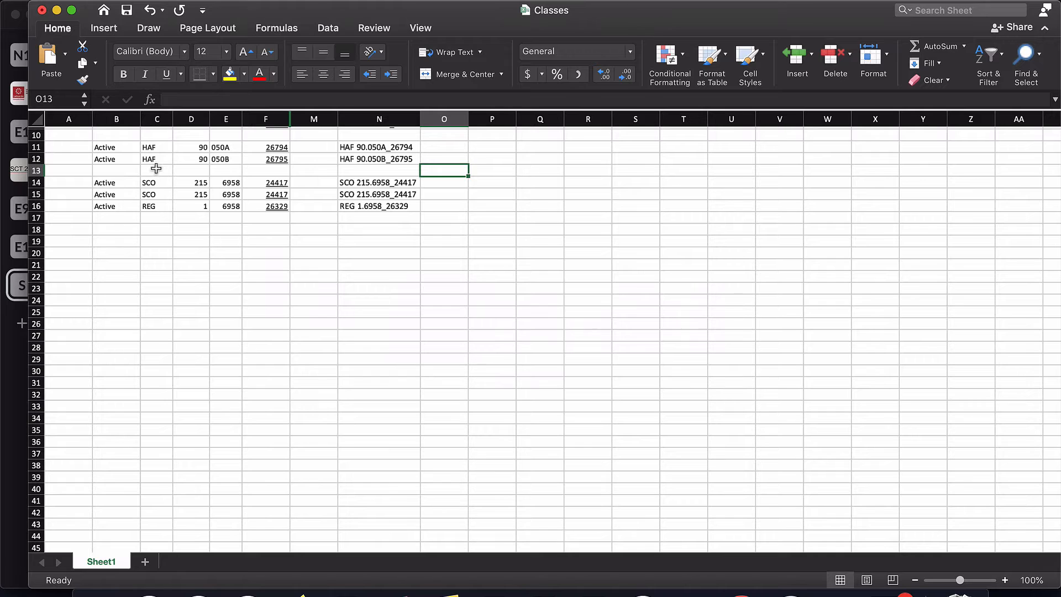
{"action": "left_click", "coordinate": [155, 161]}
{"action": "left_click", "coordinate": [387, 161]}
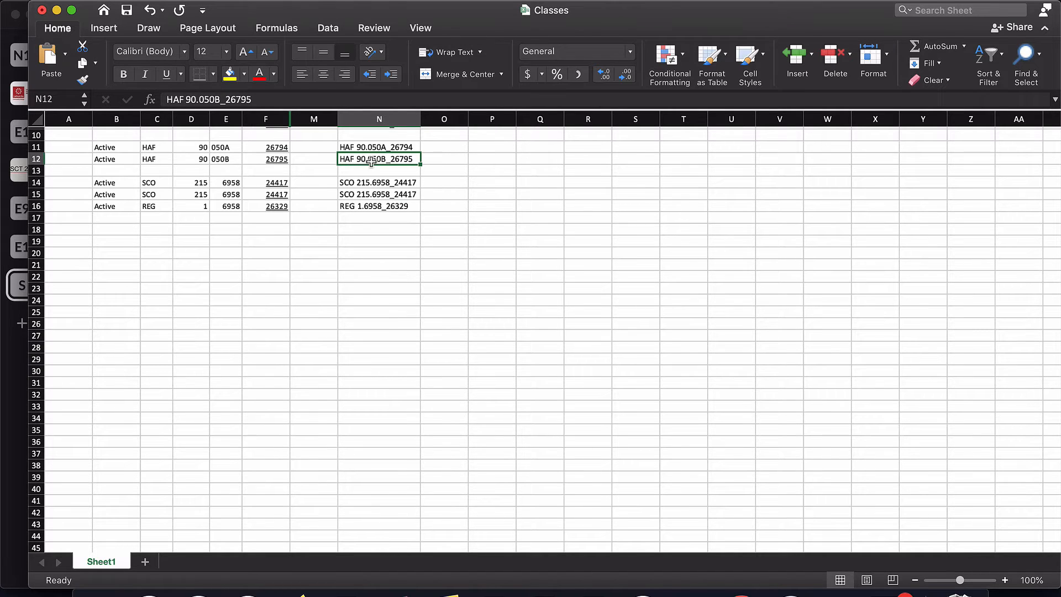
{"action": "key", "text": "cmd+c"}
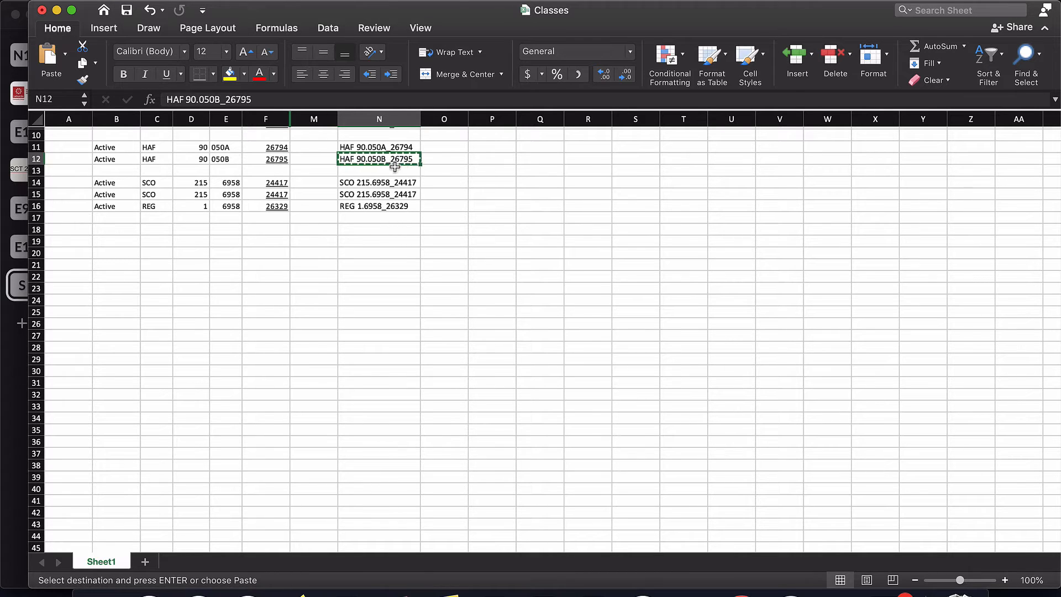
{"action": "key", "text": "super+Tab"}
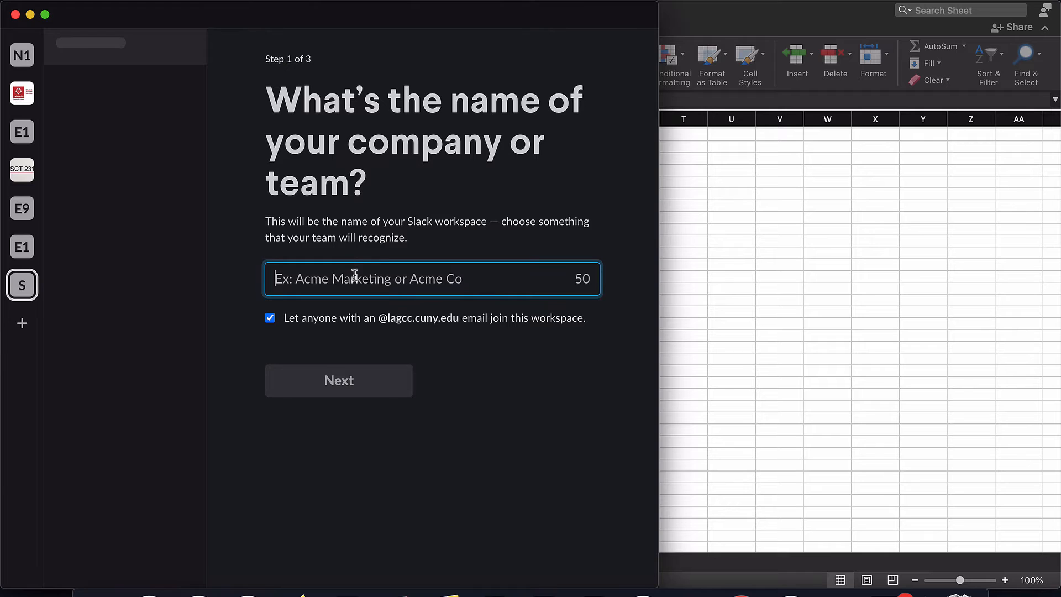
{"action": "key", "text": "super+v"}
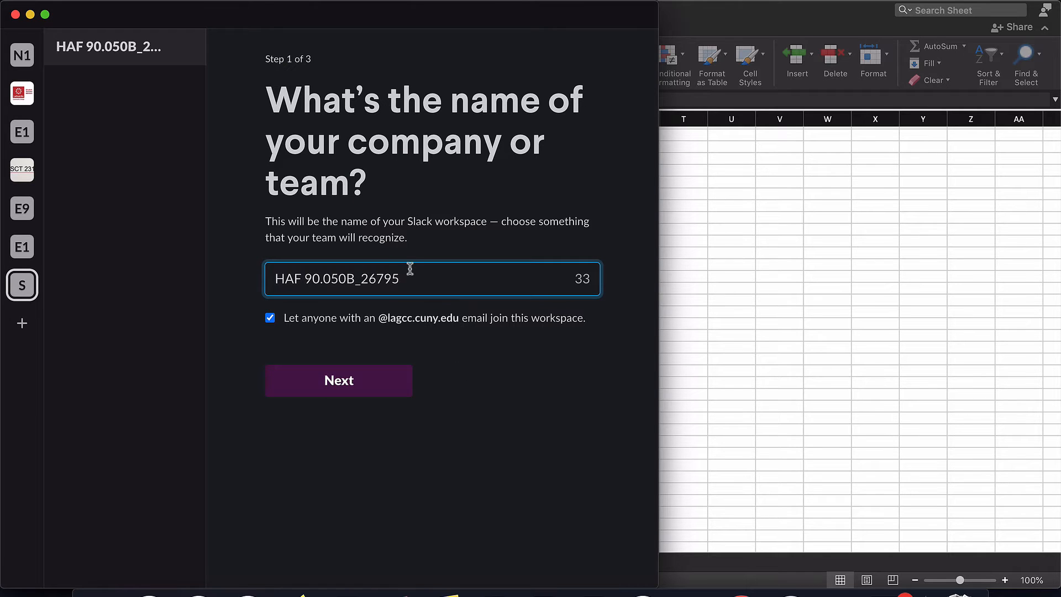
{"action": "left_click_drag", "start_coordinate": [419, 277], "coordinate": [265, 277]}
{"action": "left_click", "coordinate": [264, 237]}
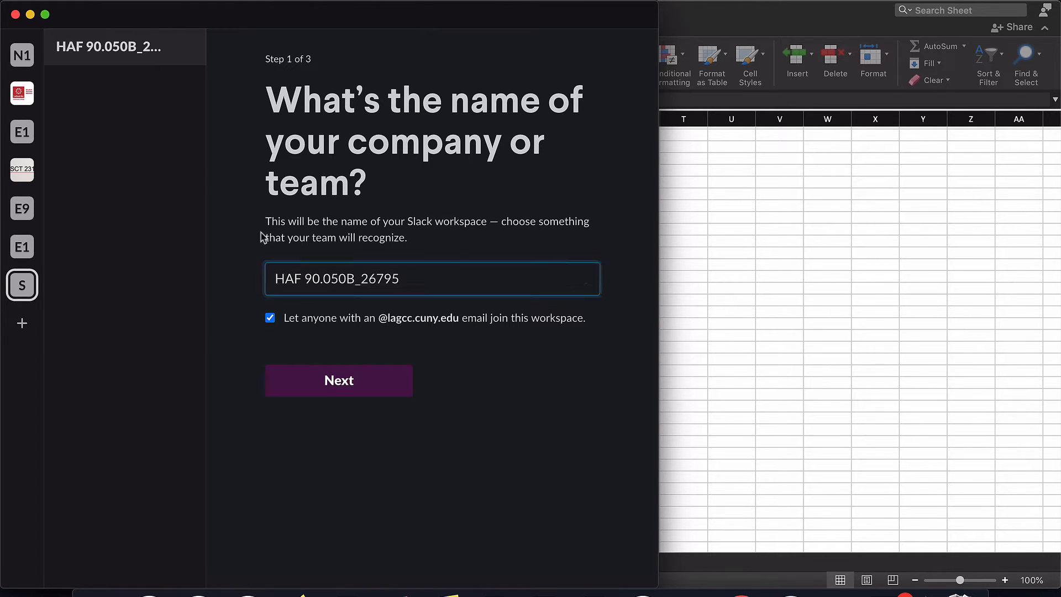
{"action": "left_click_drag", "start_coordinate": [419, 286], "coordinate": [259, 287]}
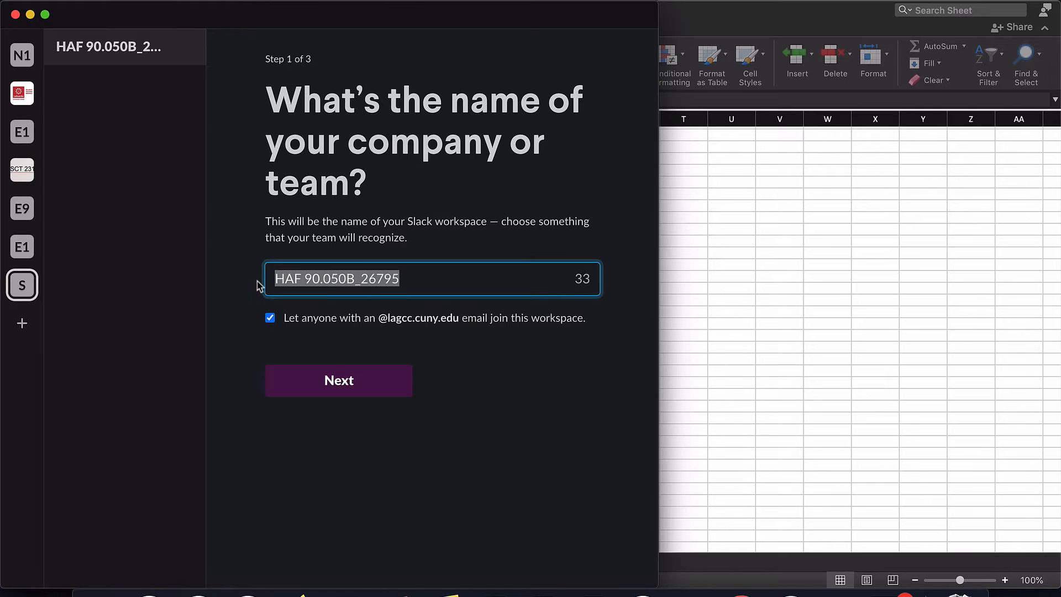
{"action": "left_click", "coordinate": [253, 265]}
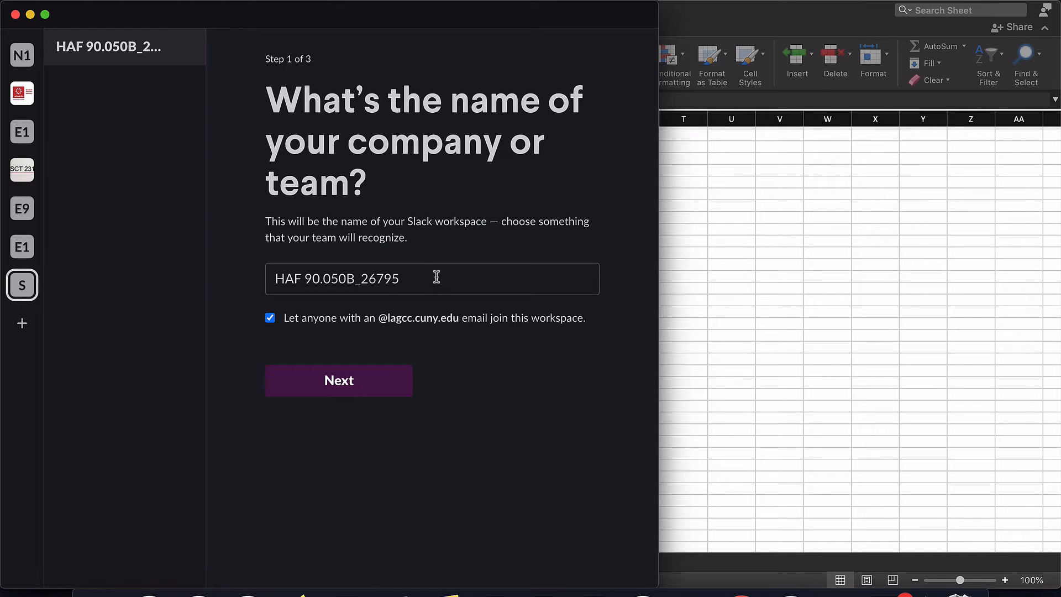
{"action": "left_click", "coordinate": [402, 279]}
{"action": "left_click_drag", "start_coordinate": [402, 279], "coordinate": [250, 286]}
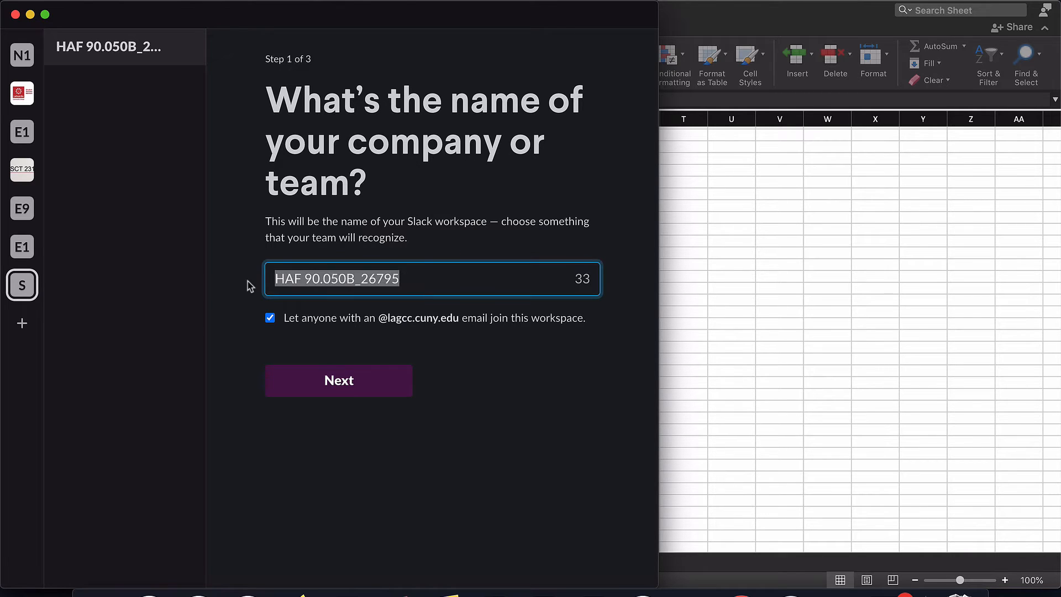
{"action": "left_click_drag", "start_coordinate": [434, 279], "coordinate": [249, 287]}
{"action": "left_click", "coordinate": [464, 332]}
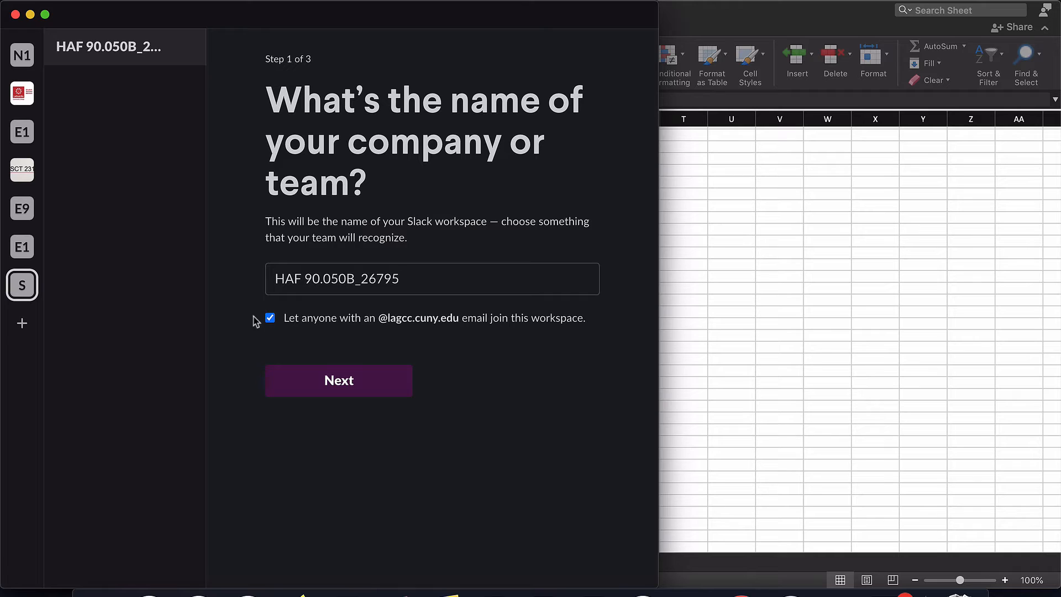
{"action": "left_click", "coordinate": [270, 320]}
{"action": "left_click", "coordinate": [350, 391]}
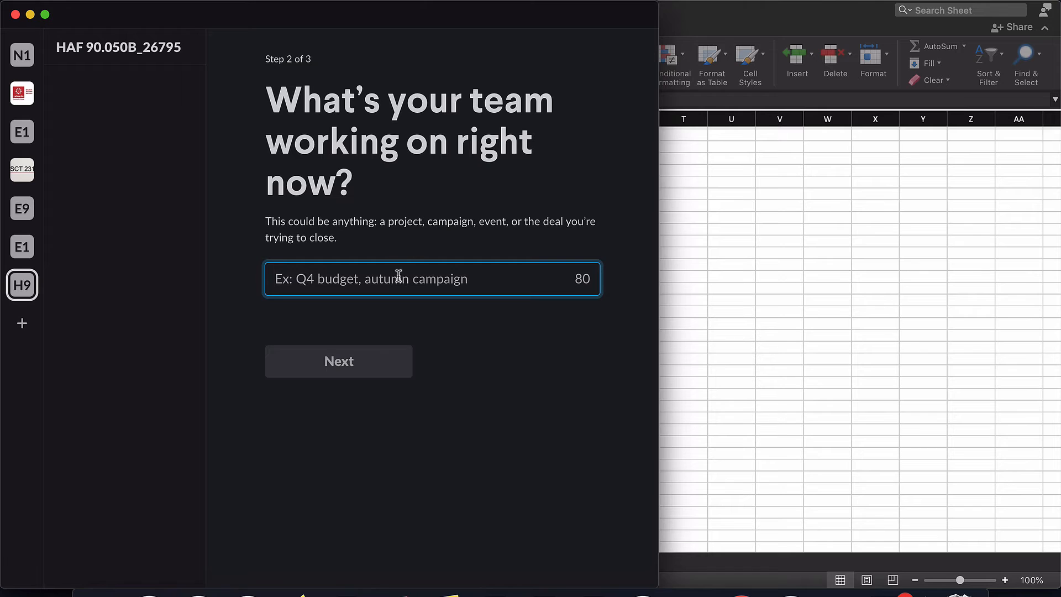
- Enter HAF 90.050B_26795 as what the team is working on and go to step 3
{"action": "key", "text": "super+v"}
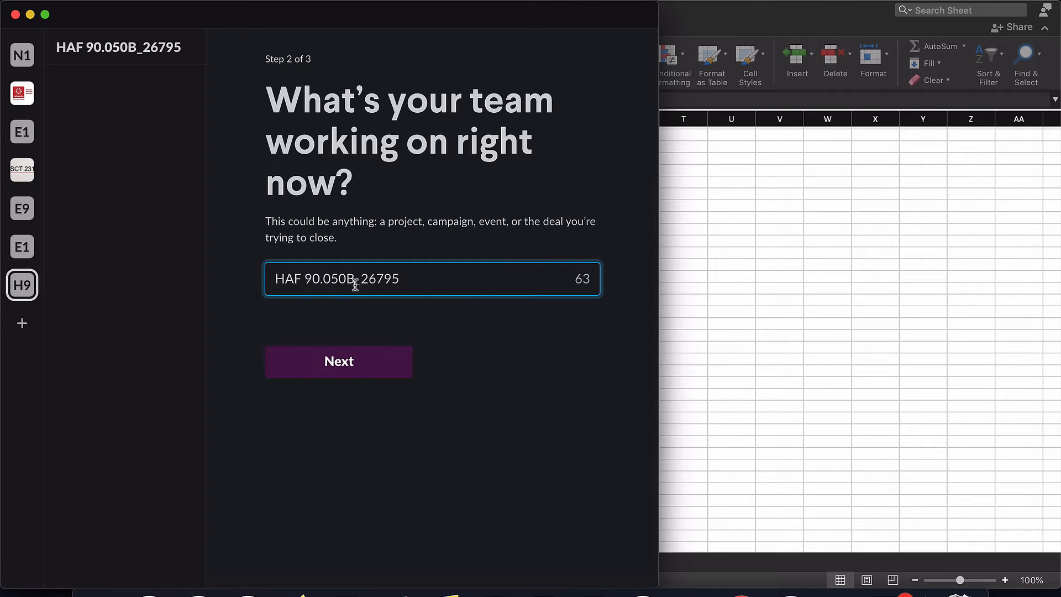
{"action": "left_click", "coordinate": [466, 334]}
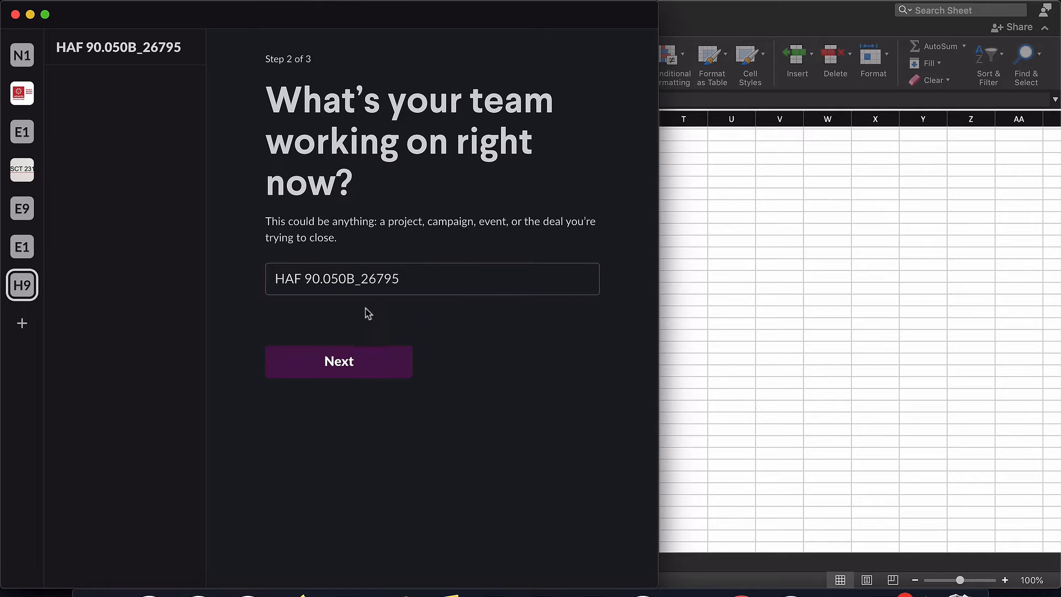
{"action": "left_click", "coordinate": [340, 362]}
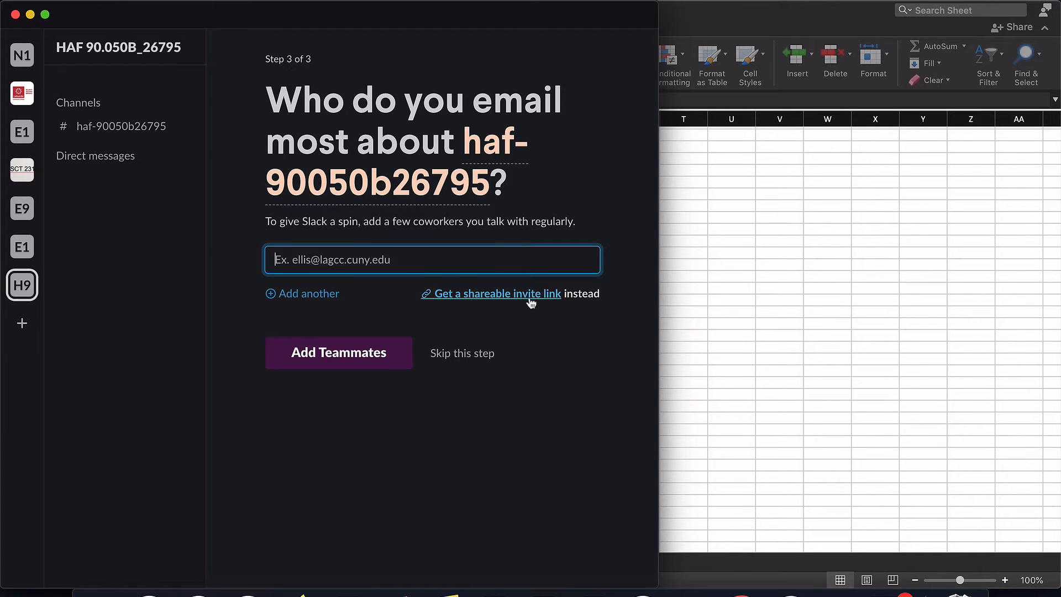
- Copy the shareable invite link, then skip and confirm skipping teammate invitations
{"action": "left_click", "coordinate": [498, 295]}
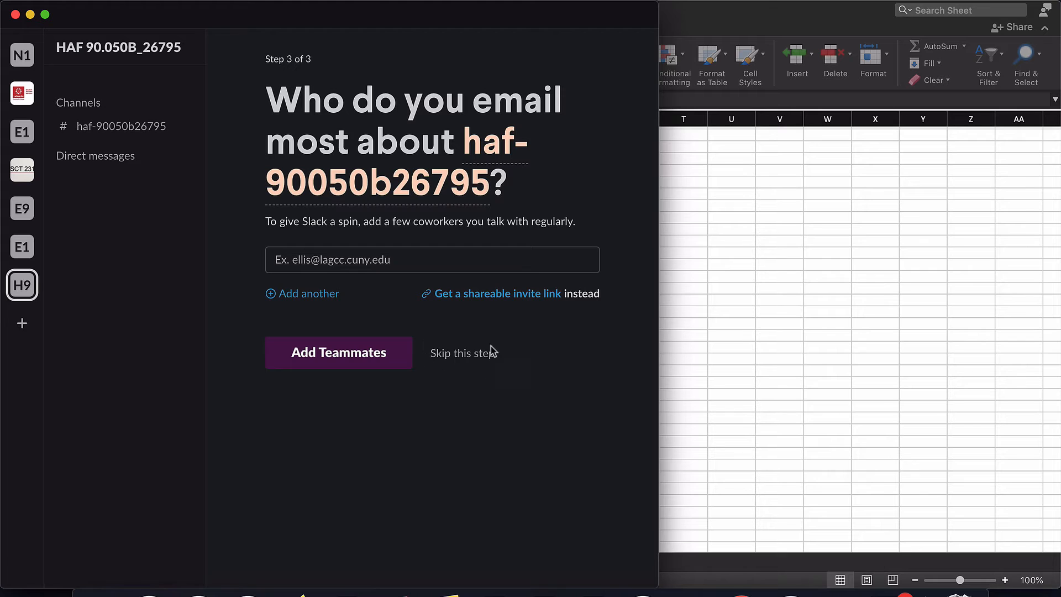
{"action": "left_click", "coordinate": [468, 357]}
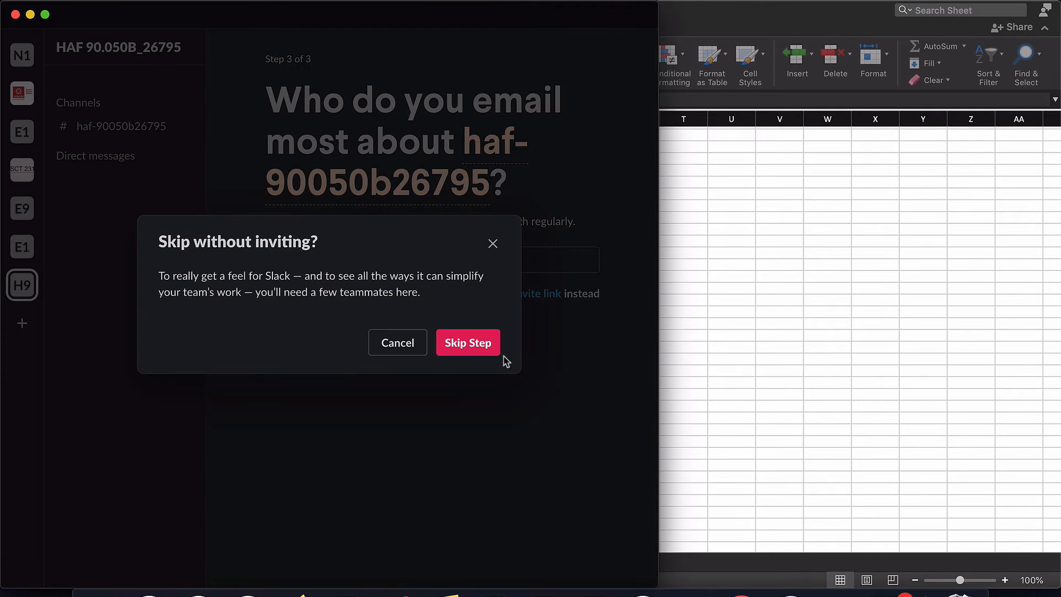
{"action": "left_click", "coordinate": [477, 346]}
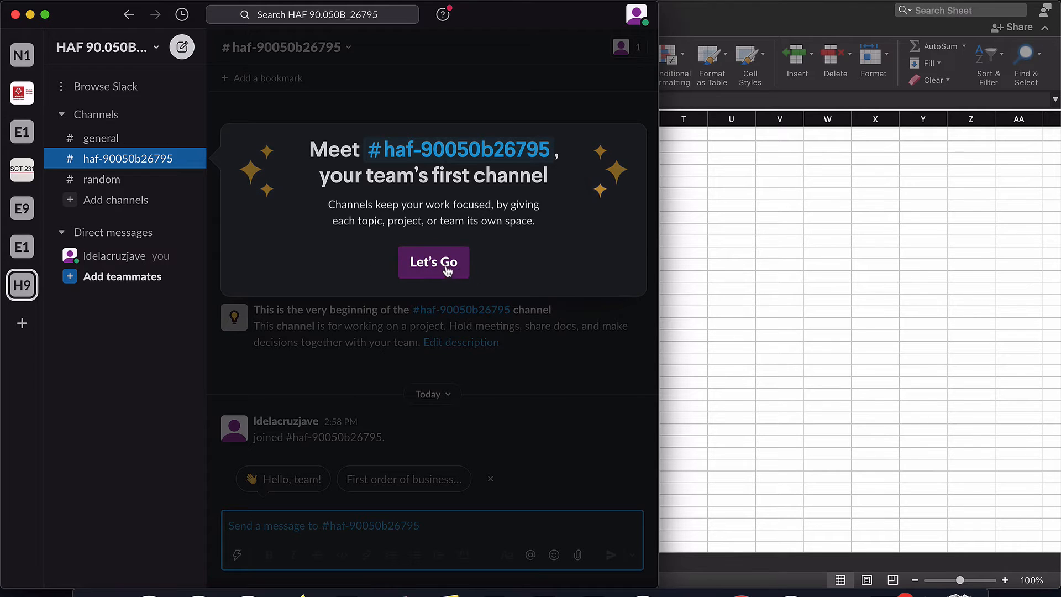
- Dismiss the Let's Go welcome card and switch to #general
{"action": "left_click", "coordinate": [442, 268]}
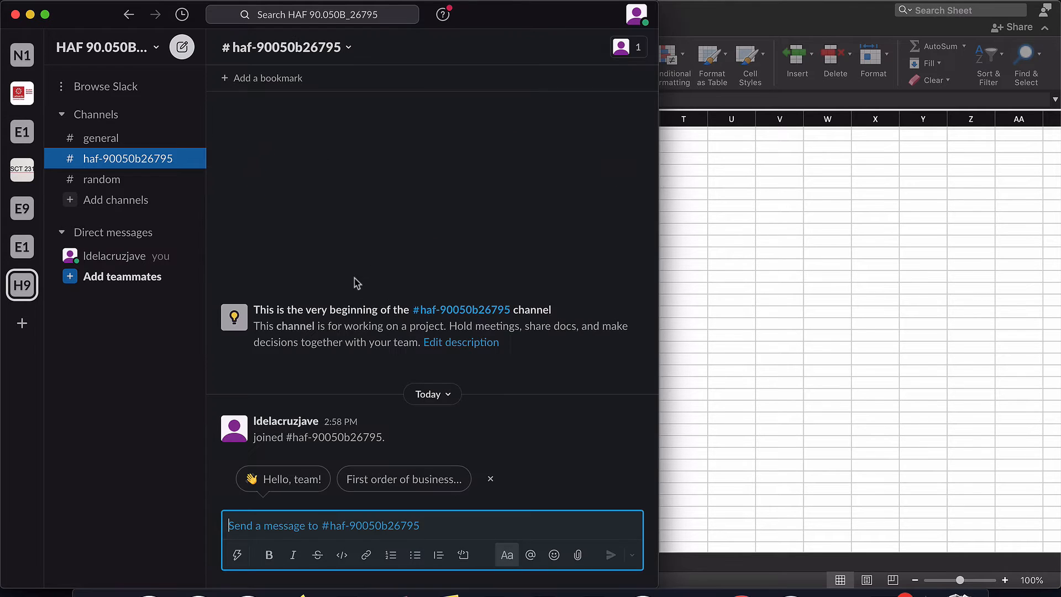
{"action": "left_click", "coordinate": [118, 141]}
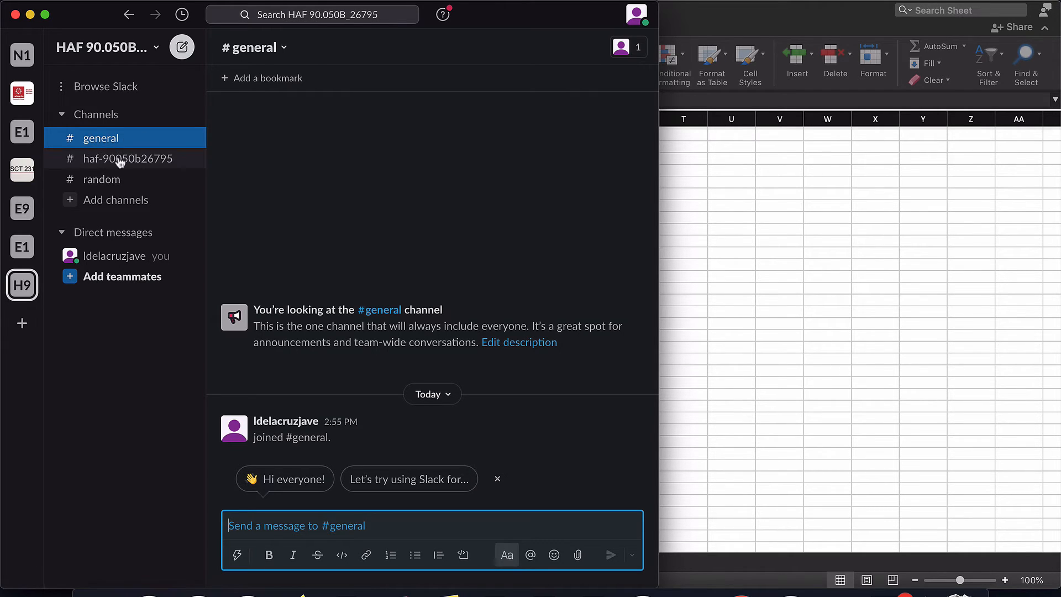
- Copy the course code from cell N12 of the Classes spreadsheet
{"action": "left_click", "coordinate": [120, 162]}
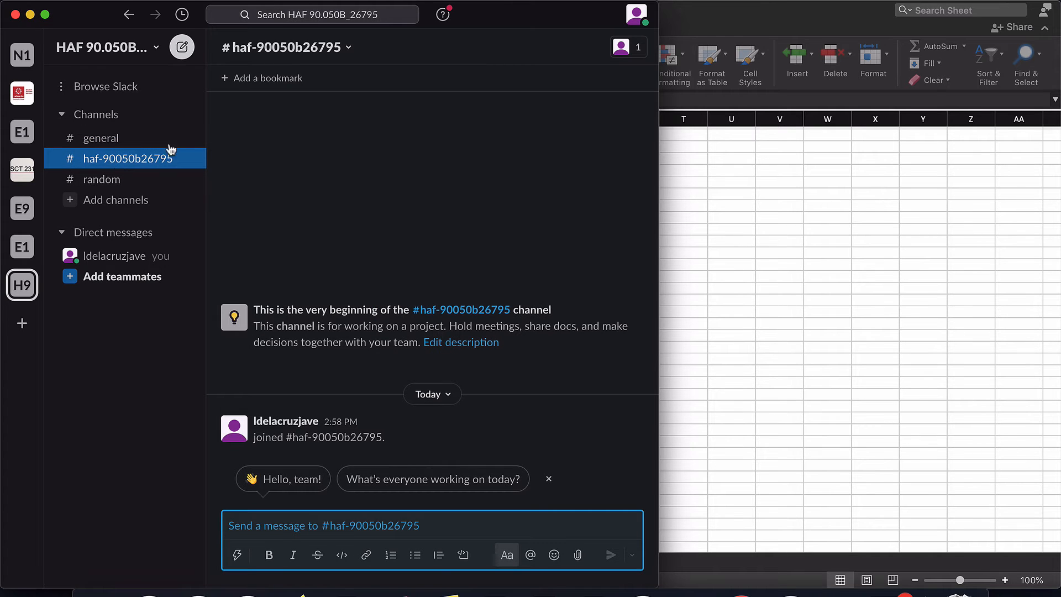
{"action": "key", "text": "super+Tab"}
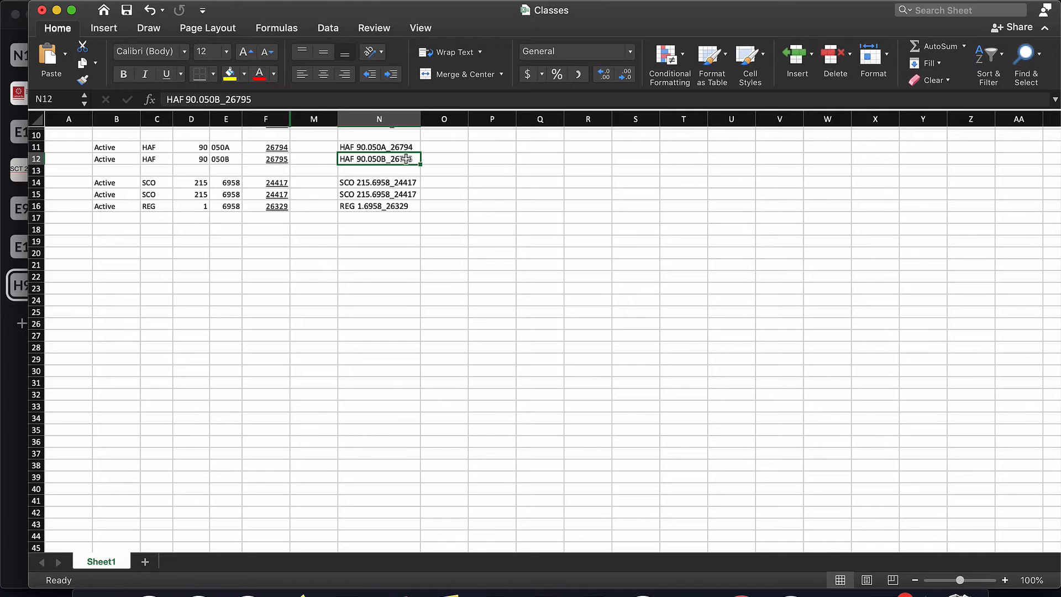
{"action": "key", "text": "super+c"}
{"action": "key", "text": "super+Tab"}
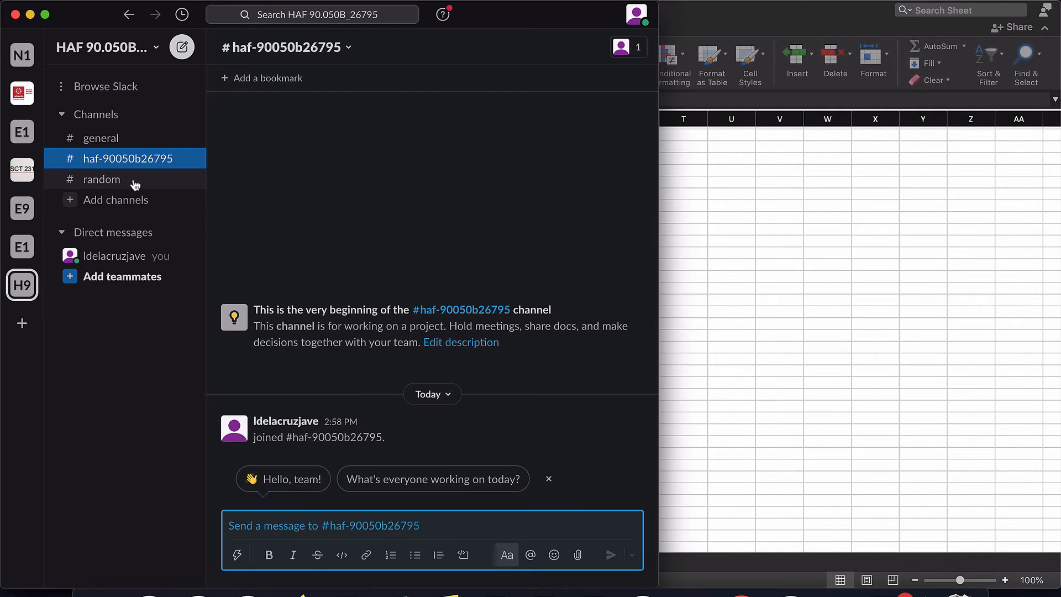
- Open the #general channel's details from its sidebar actions menu
{"action": "left_click", "coordinate": [135, 183]}
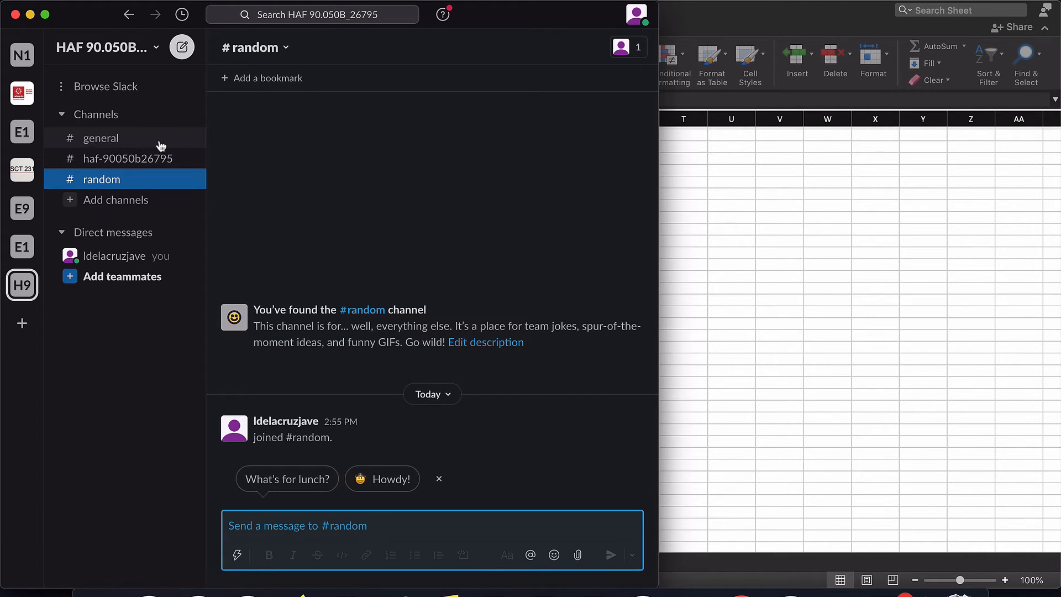
{"action": "left_click", "coordinate": [152, 145]}
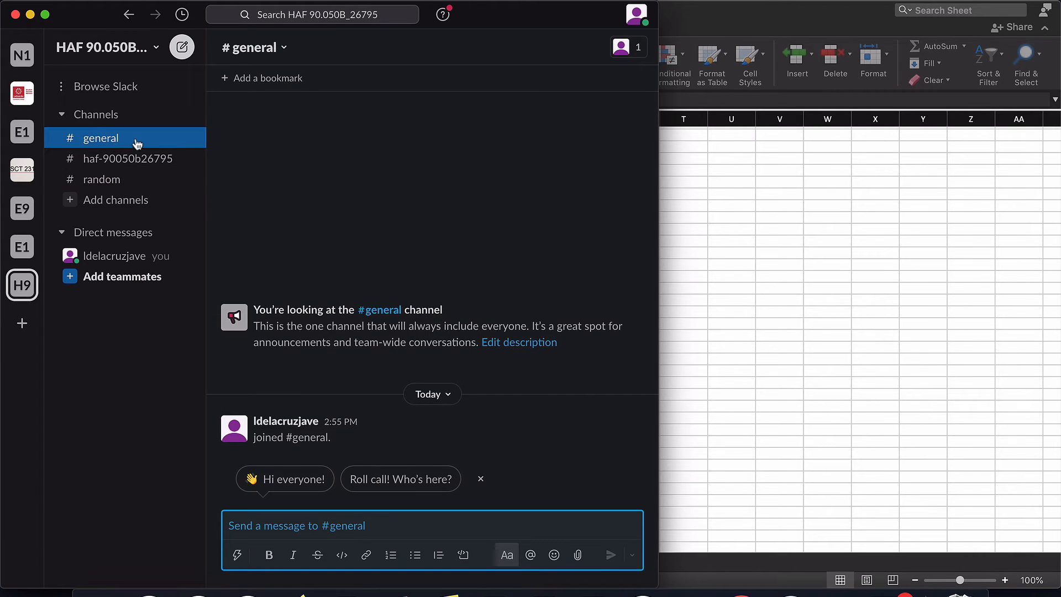
{"action": "right_click", "coordinate": [120, 141]}
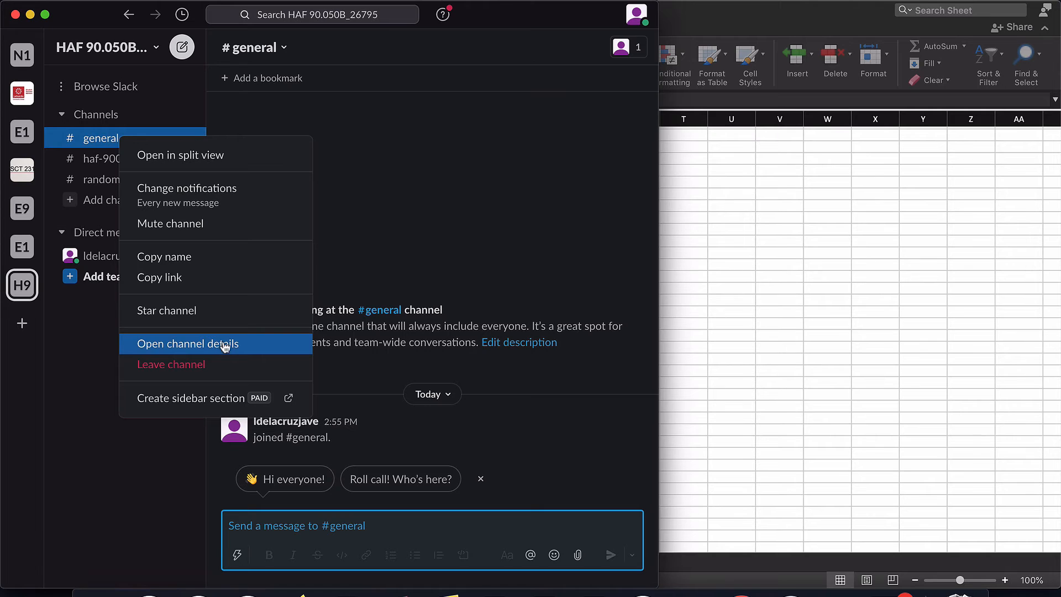
{"action": "left_click", "coordinate": [209, 344]}
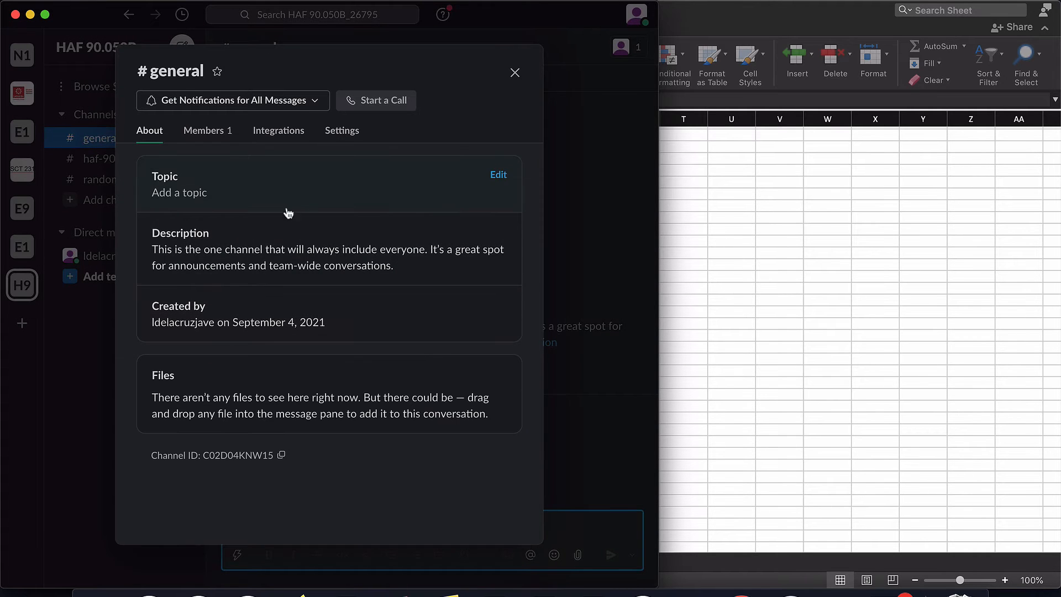
- Set #general posting permissions to Admins only with threads disallowed, and save
{"action": "left_click", "coordinate": [346, 134]}
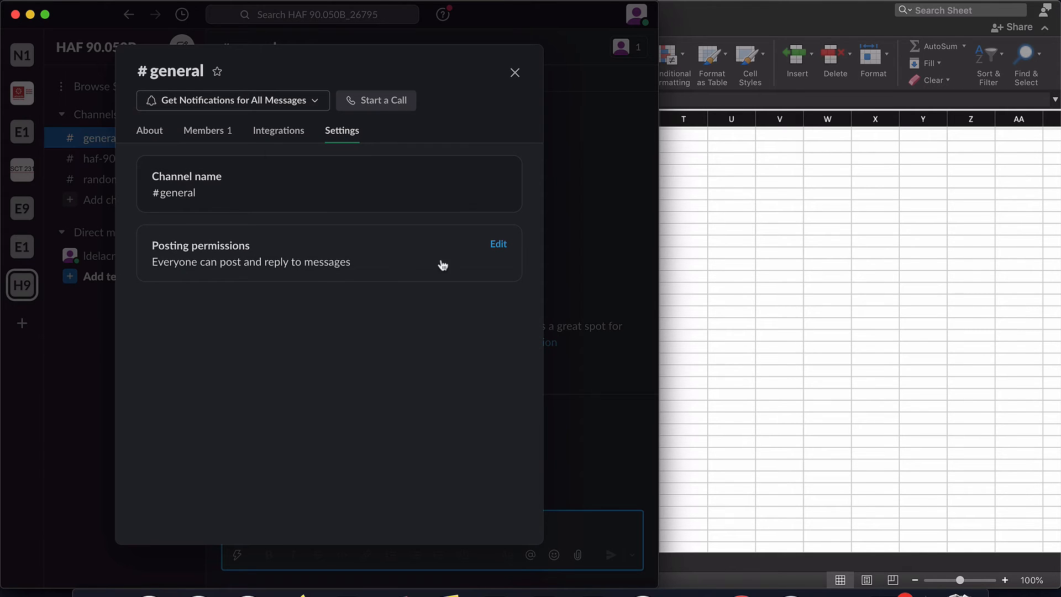
{"action": "left_click", "coordinate": [498, 244]}
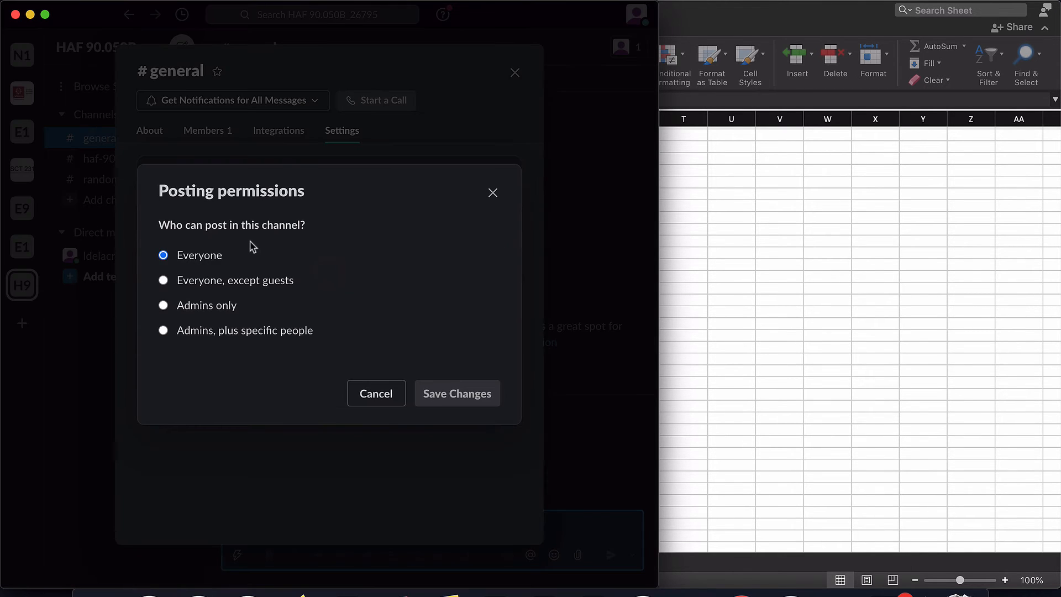
{"action": "left_click", "coordinate": [190, 308]}
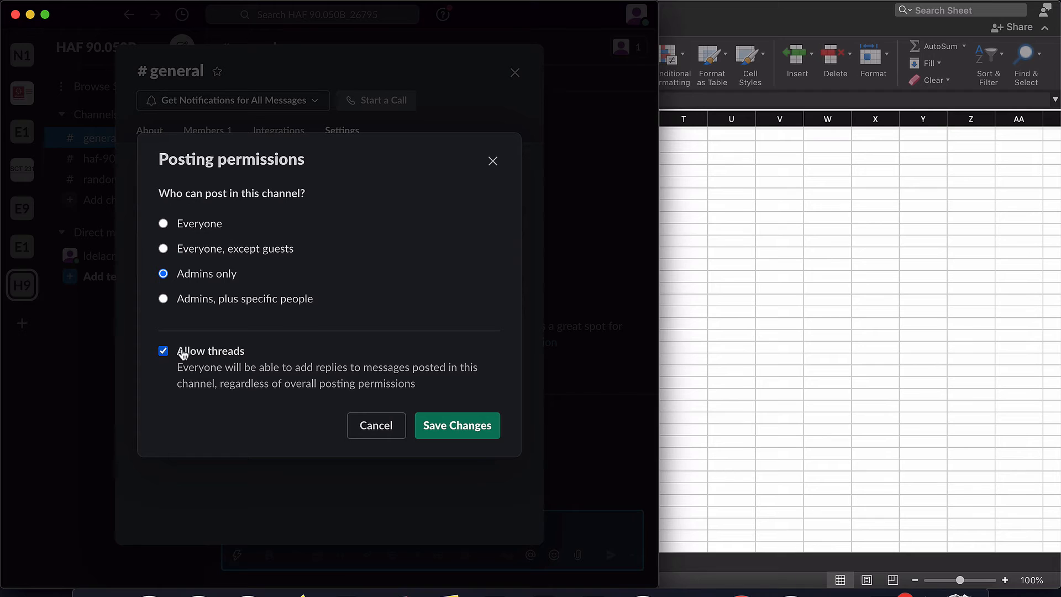
{"action": "left_click", "coordinate": [164, 353]}
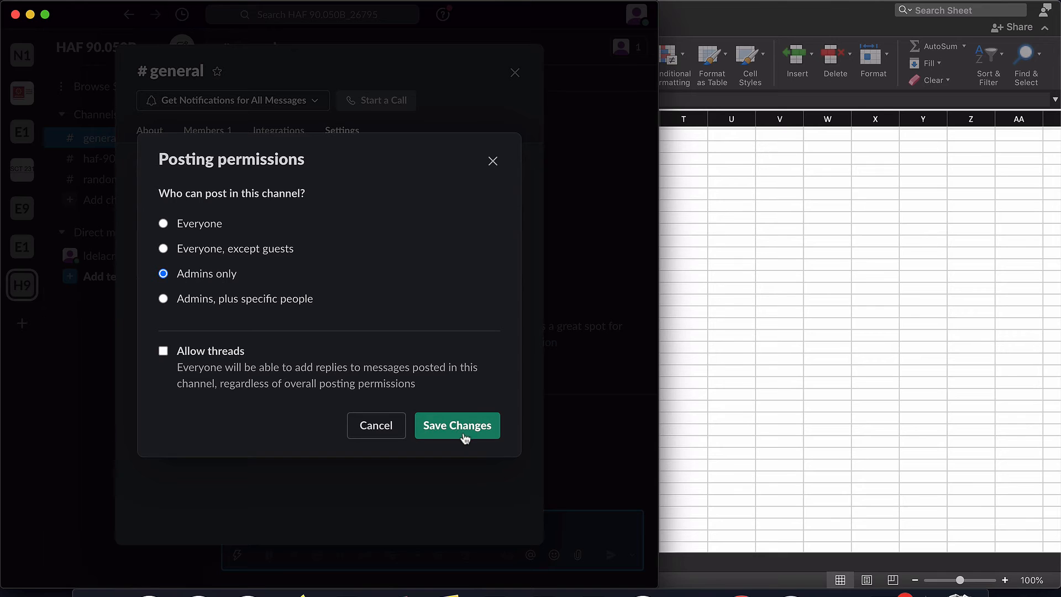
{"action": "left_click", "coordinate": [164, 352]}
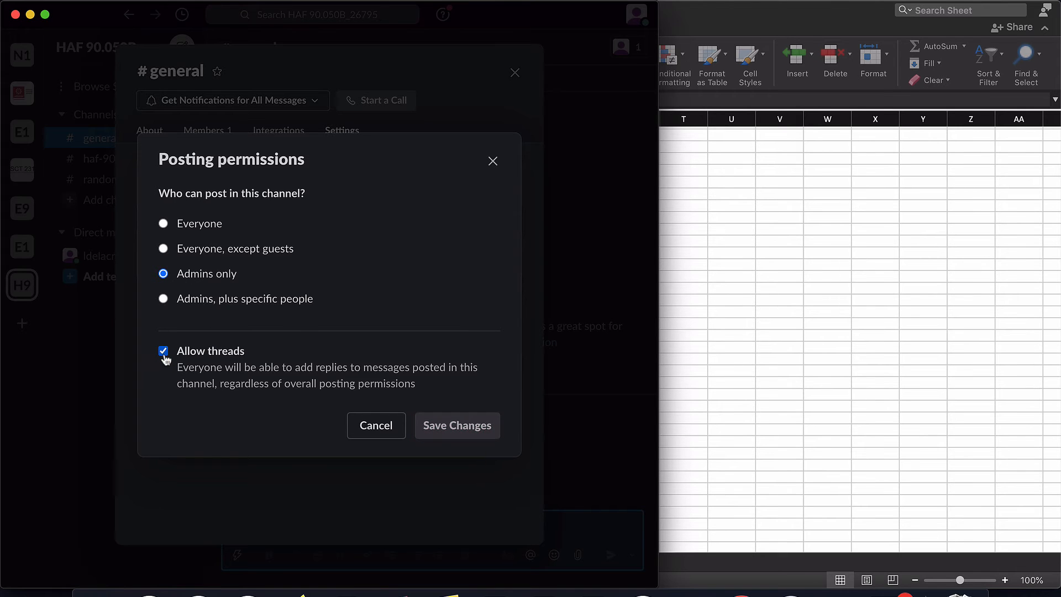
{"action": "left_click", "coordinate": [164, 352]}
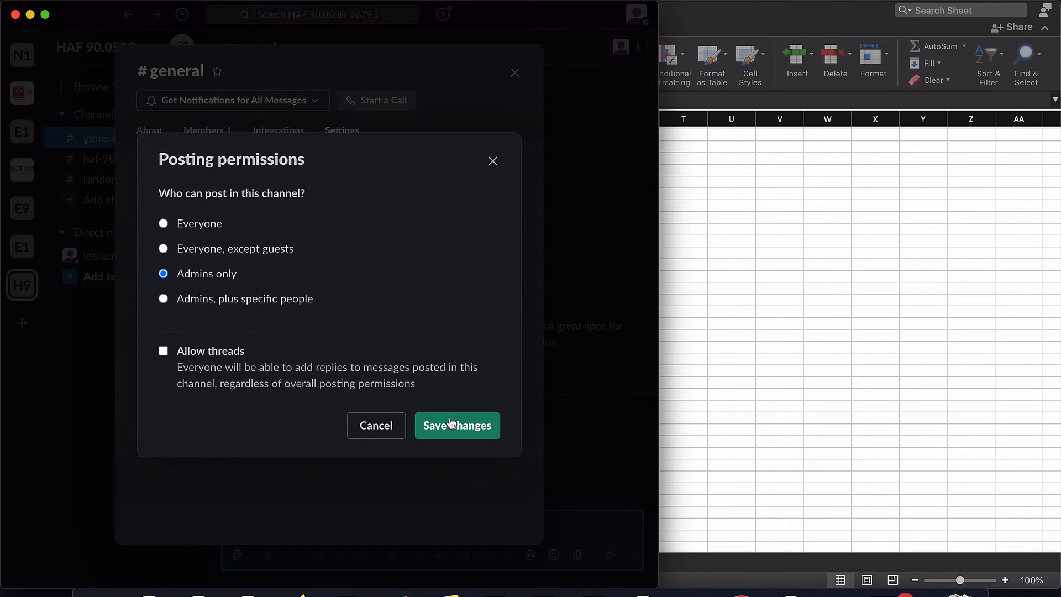
{"action": "left_click", "coordinate": [450, 426]}
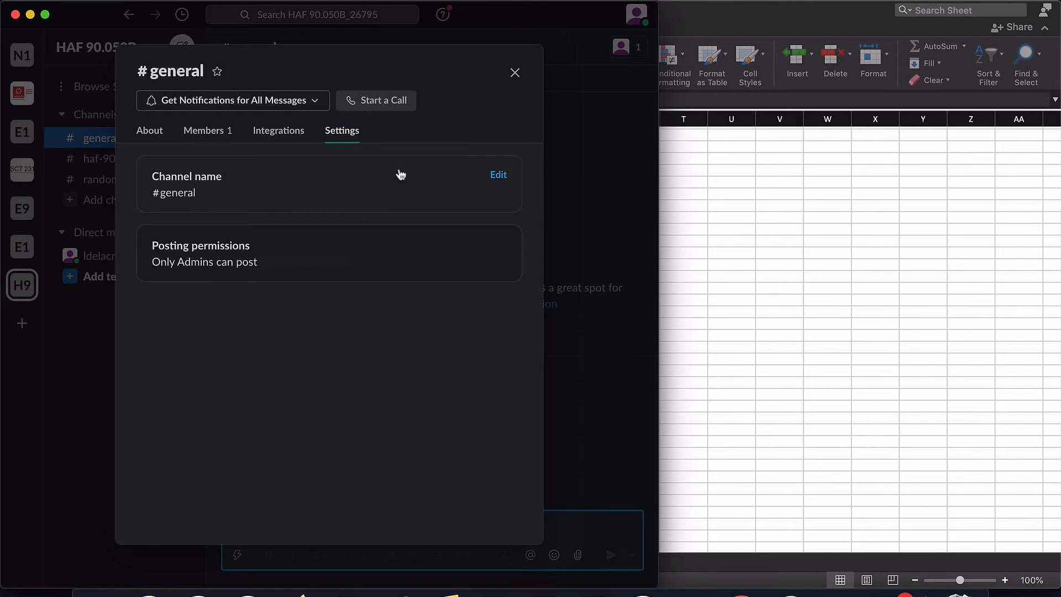
- Change the channel name from general to announcements, save, and close the details
{"action": "left_click", "coordinate": [499, 175]}
{"action": "left_click_drag", "start_coordinate": [238, 279], "coordinate": [162, 282]}
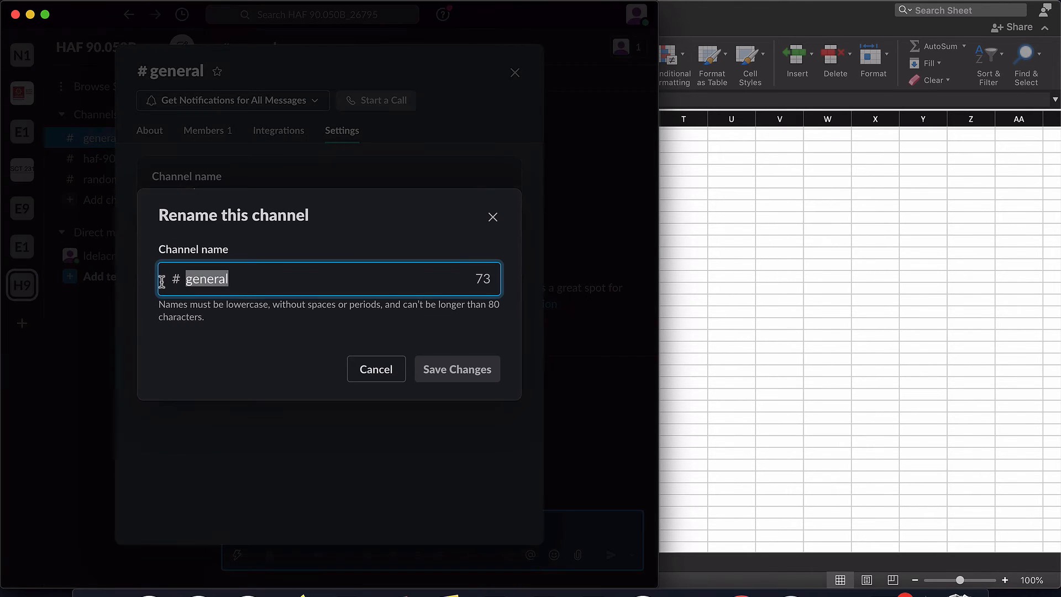
{"action": "type", "text": "annou"}
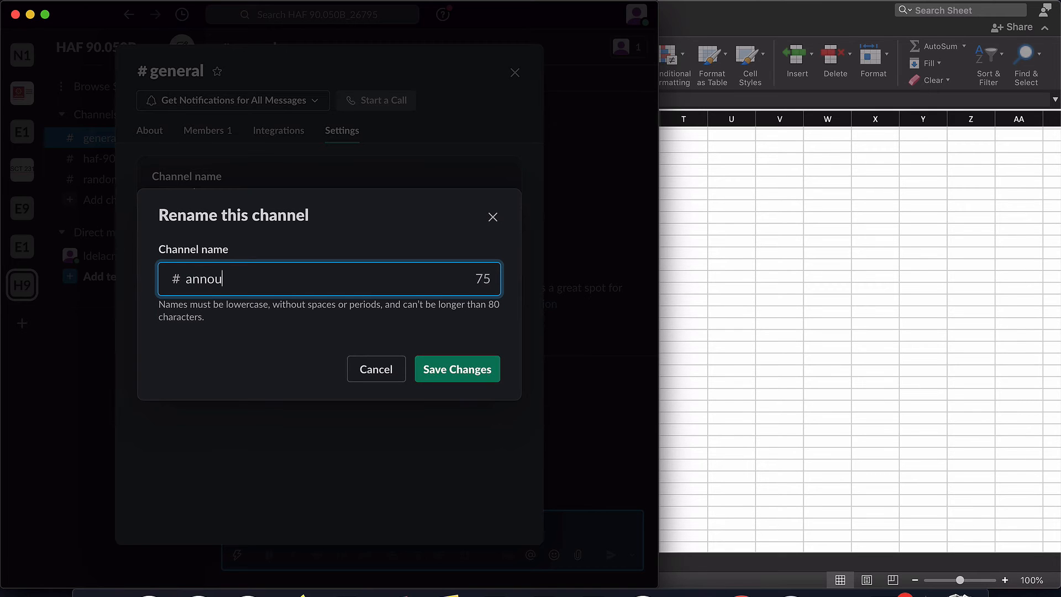
{"action": "type", "text": "ncements"}
{"action": "left_click", "coordinate": [449, 368]}
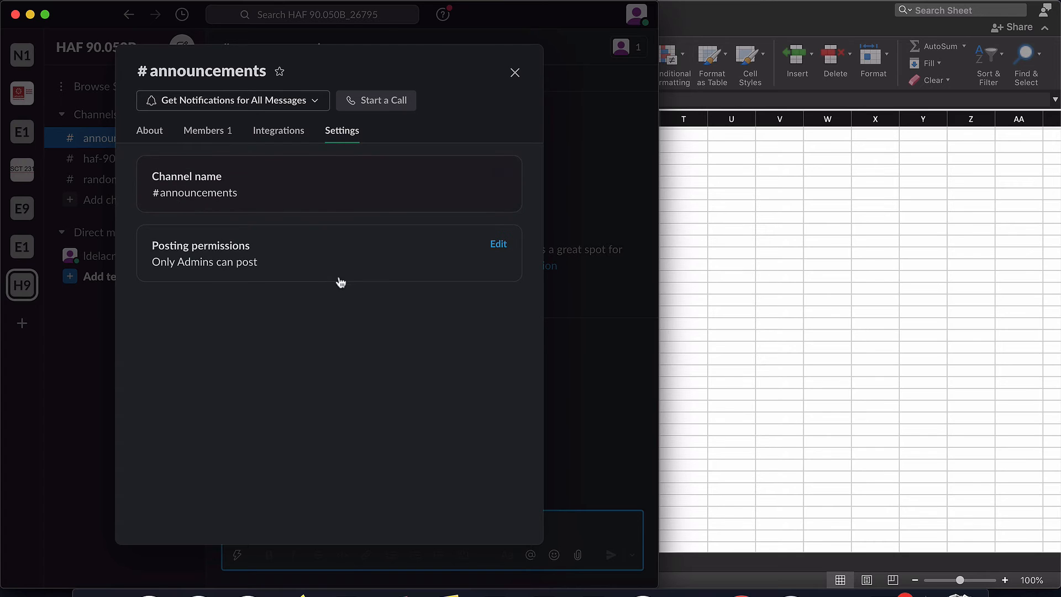
{"action": "left_click", "coordinate": [514, 73]}
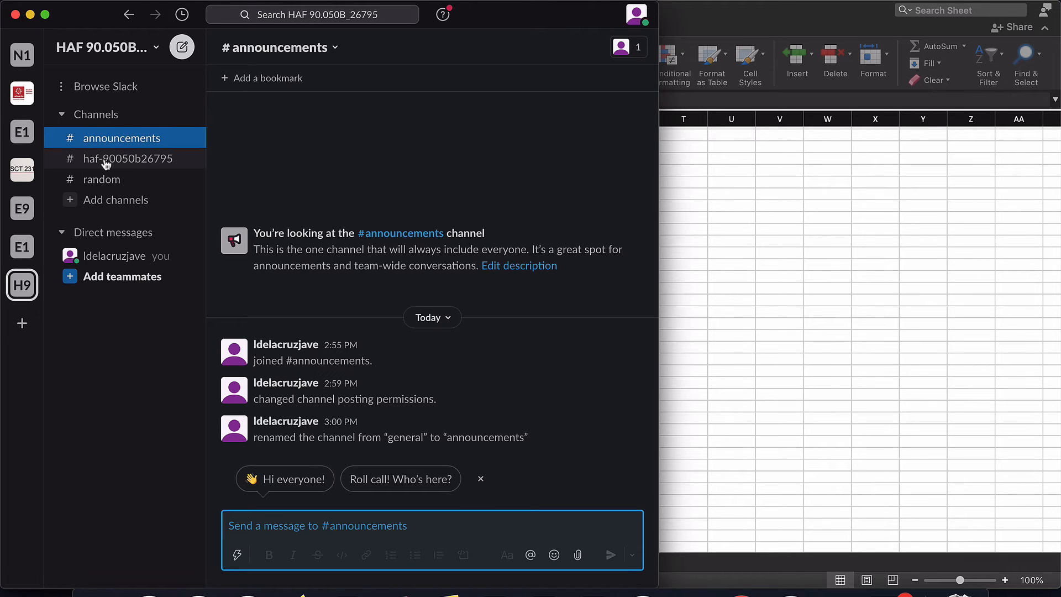
- Open the settings in the haf-90050b26795 channel's details
{"action": "left_click", "coordinate": [122, 161]}
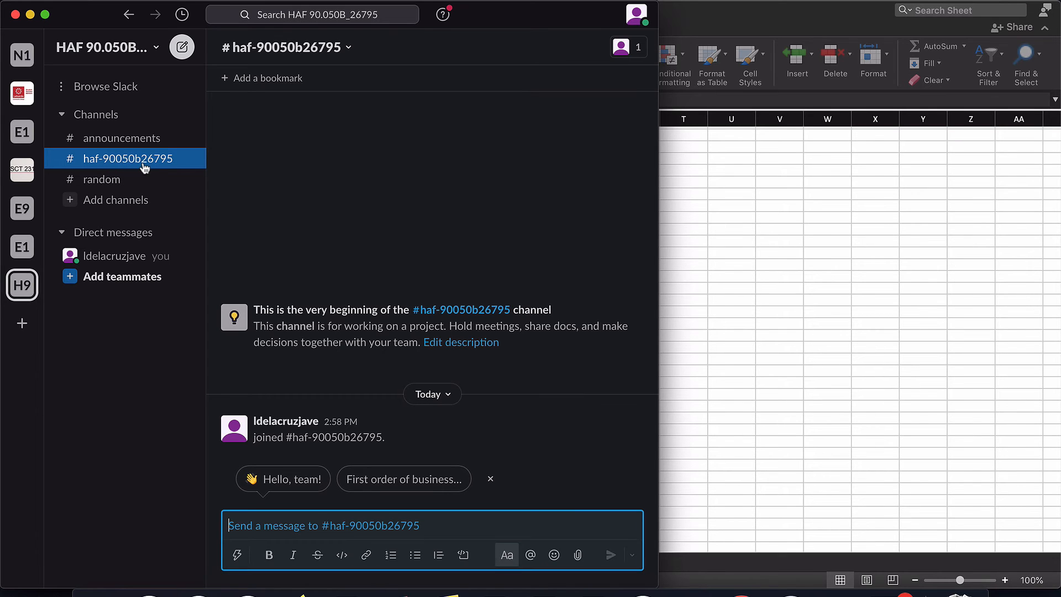
{"action": "right_click", "coordinate": [127, 164]}
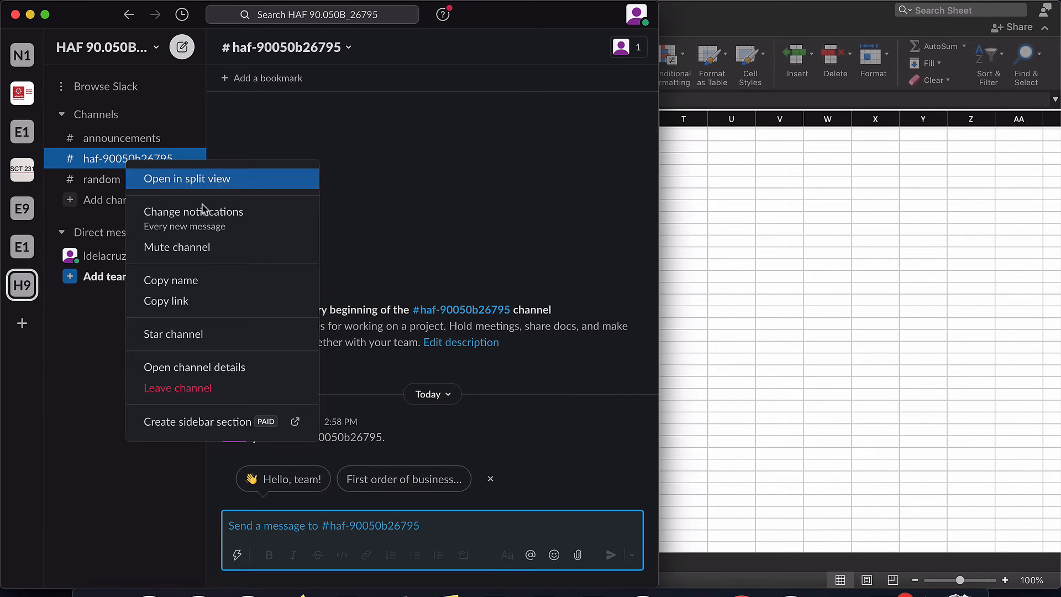
{"action": "left_click", "coordinate": [197, 368]}
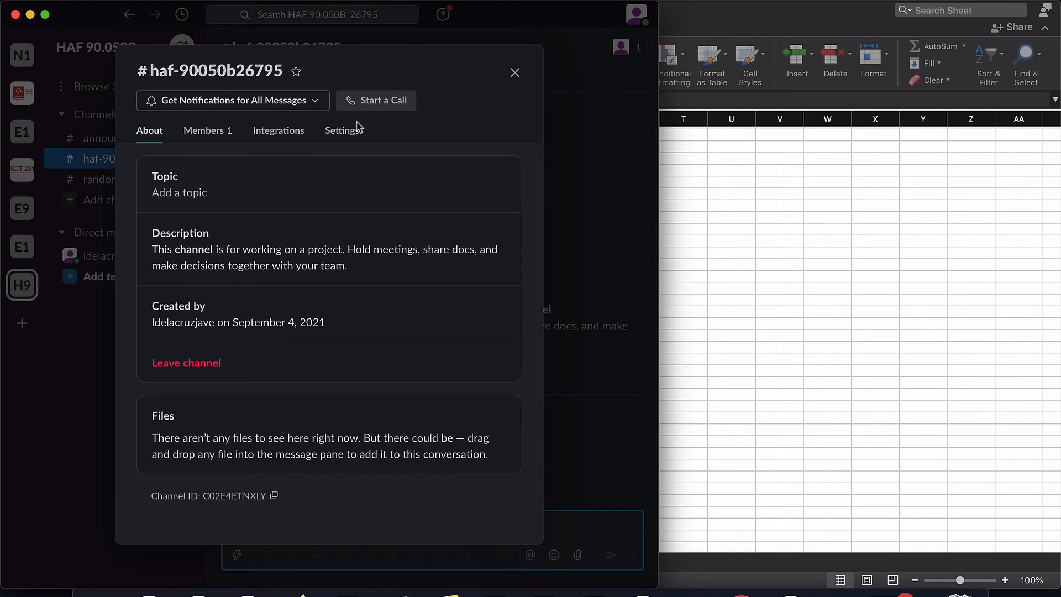
{"action": "left_click", "coordinate": [342, 133]}
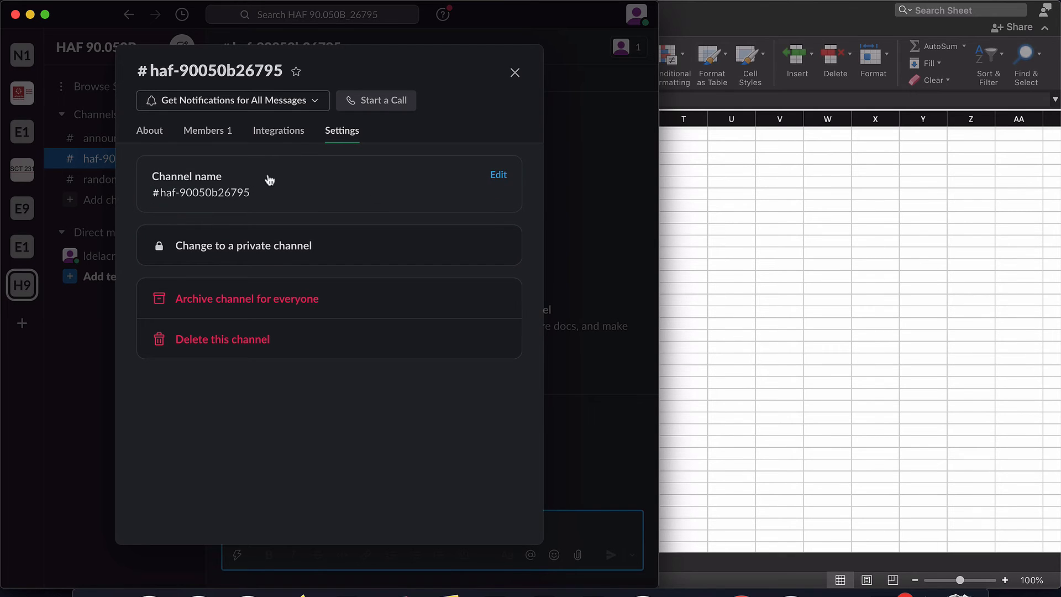
- Rename the channel to help_and_support, save, and confirm it in the sidebar
{"action": "left_click", "coordinate": [501, 175]}
{"action": "left_click_drag", "start_coordinate": [327, 282], "coordinate": [47, 287]}
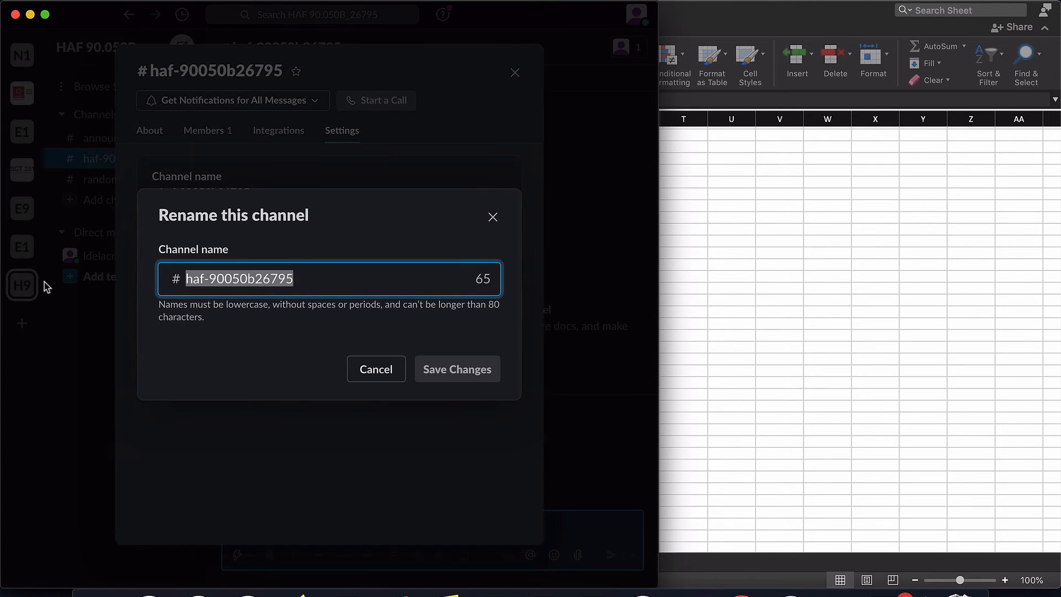
{"action": "type", "text": "help_ad"}
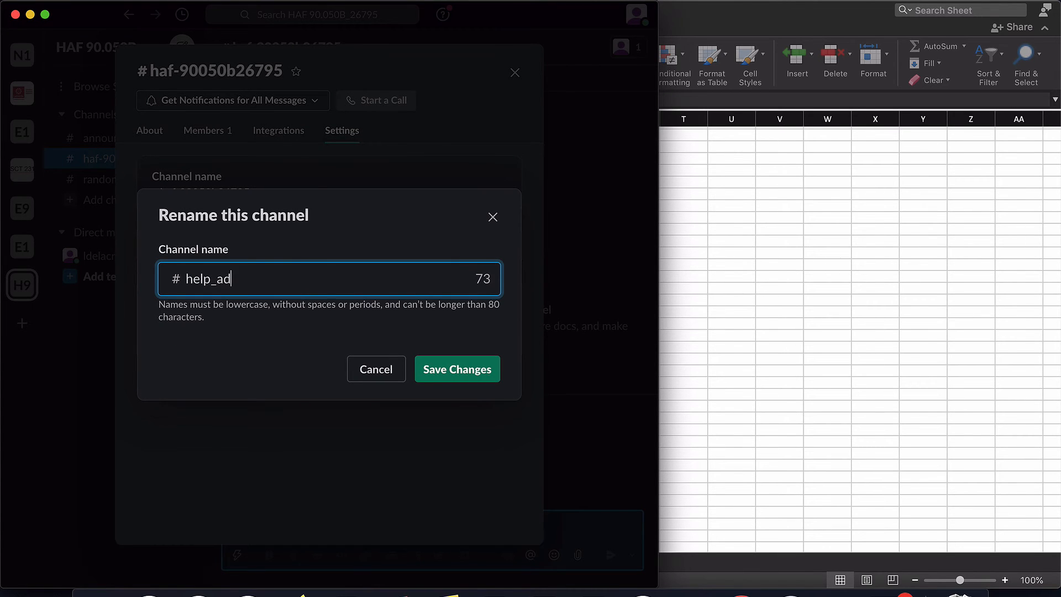
{"action": "type", "text": "n"}
{"action": "key", "text": "BackSpace"}
{"action": "key", "text": "BackSpace"}
{"action": "type", "text": "nd_support"}
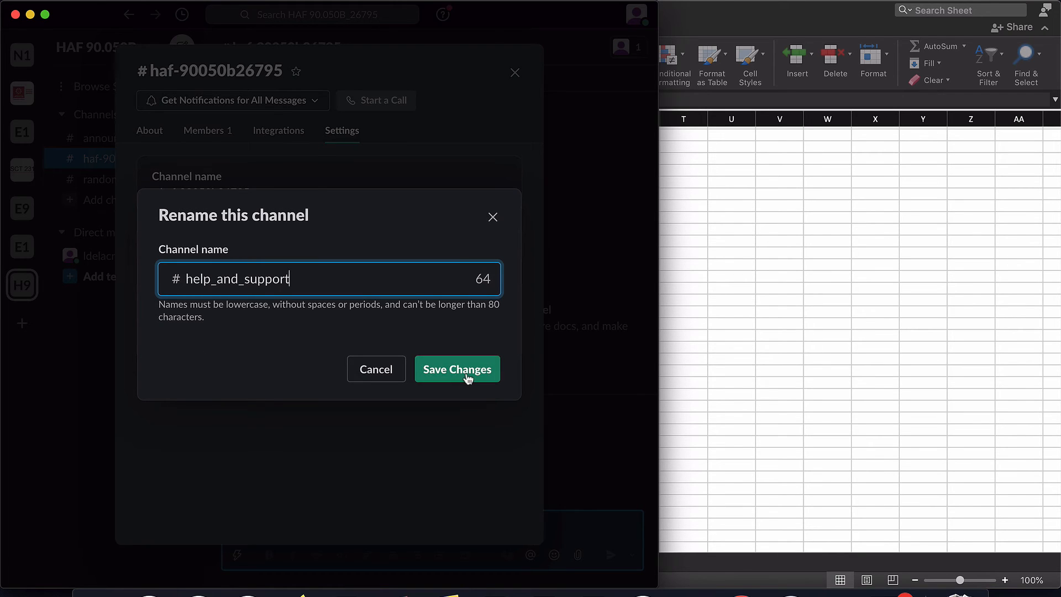
{"action": "left_click", "coordinate": [487, 372]}
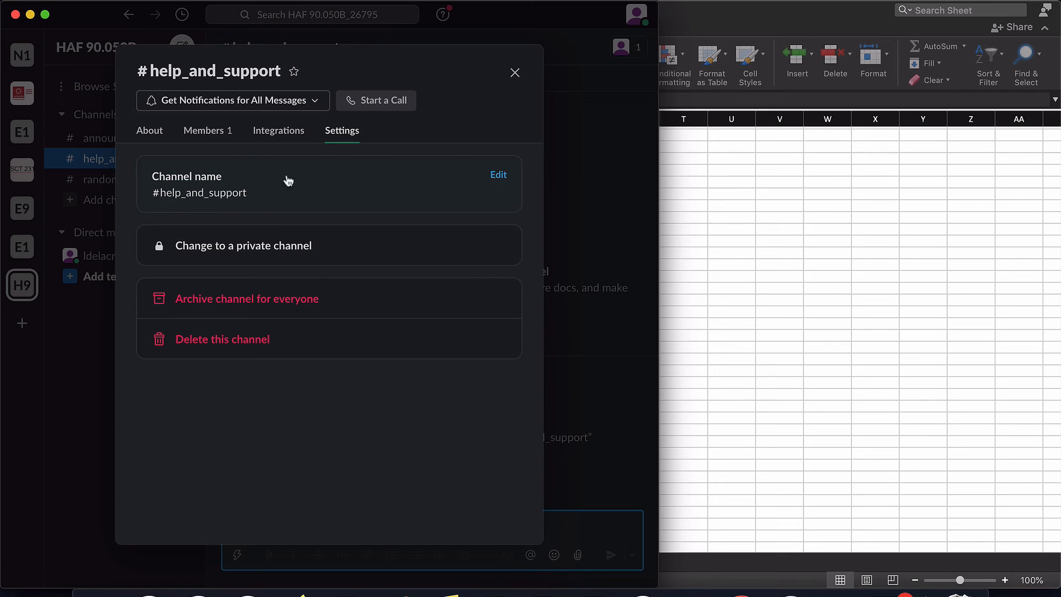
{"action": "left_click", "coordinate": [514, 73]}
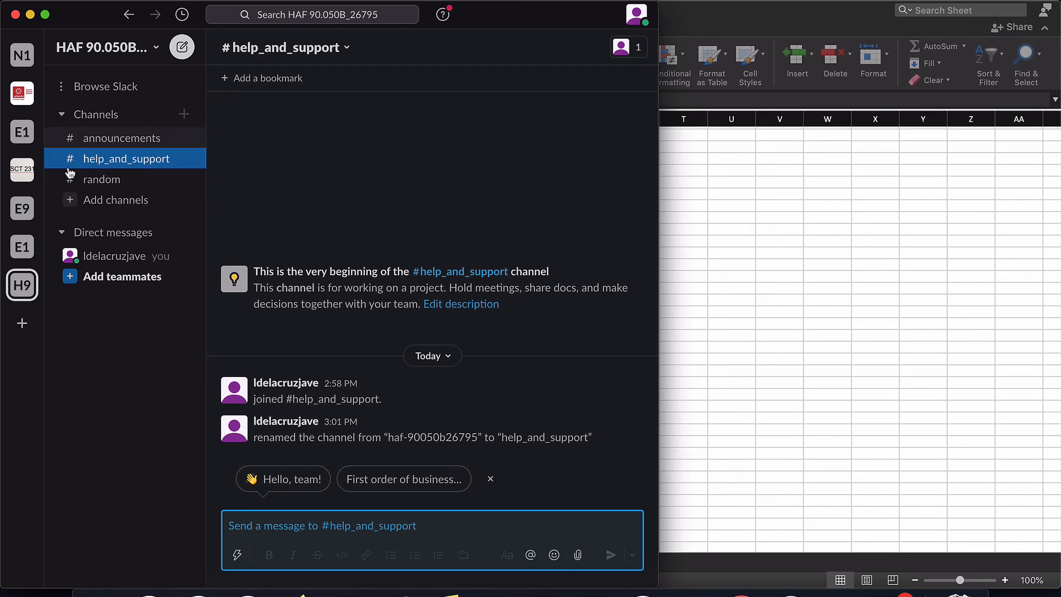
{"action": "left_click", "coordinate": [146, 142]}
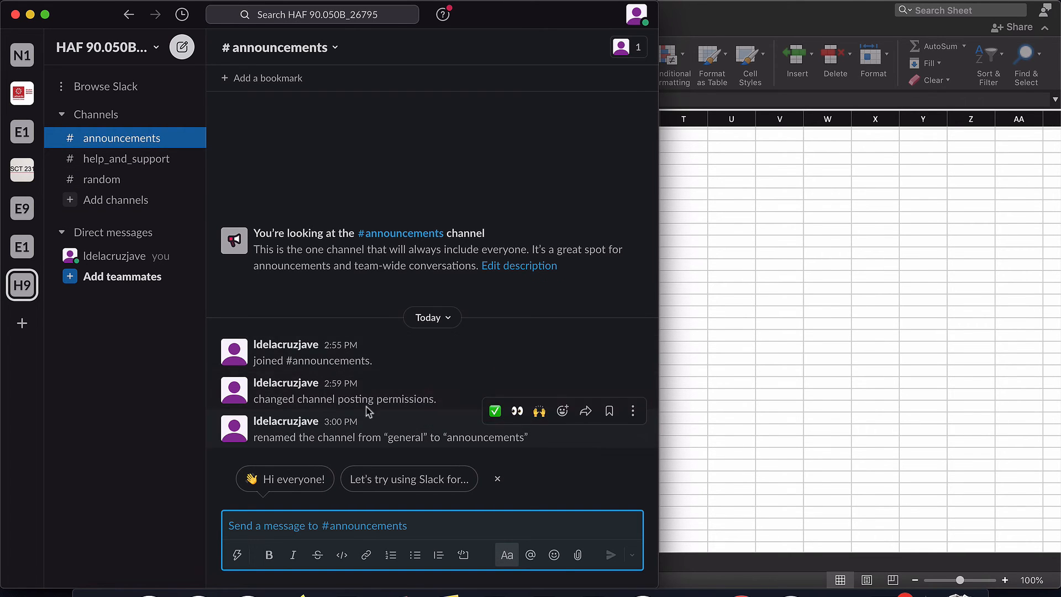
{"action": "left_click", "coordinate": [160, 160]}
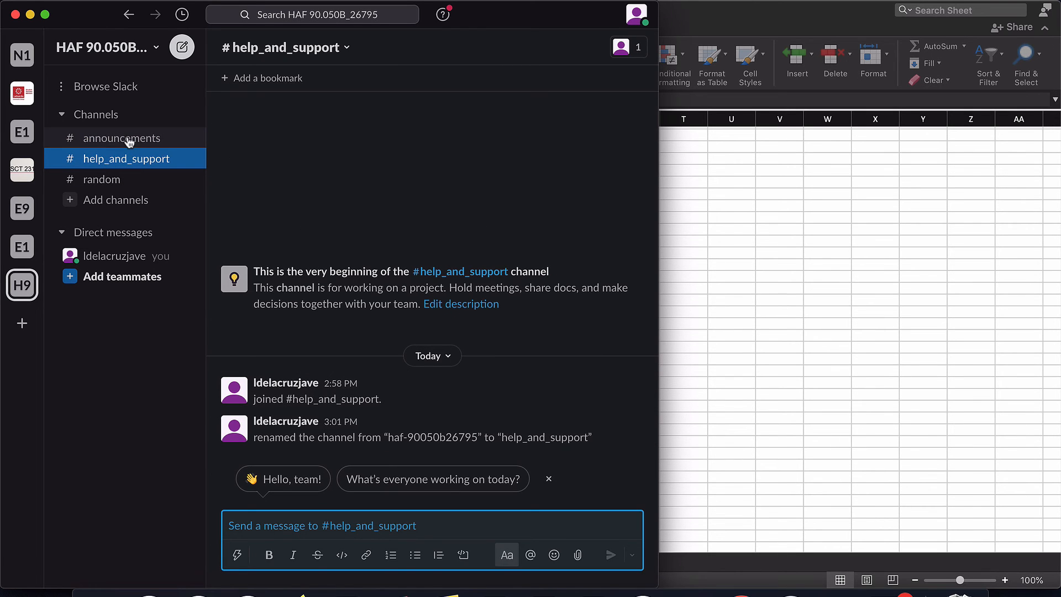
- Rename #random to peer_advisor through its channel details settings and save
{"action": "left_click", "coordinate": [106, 181]}
{"action": "right_click", "coordinate": [121, 181]}
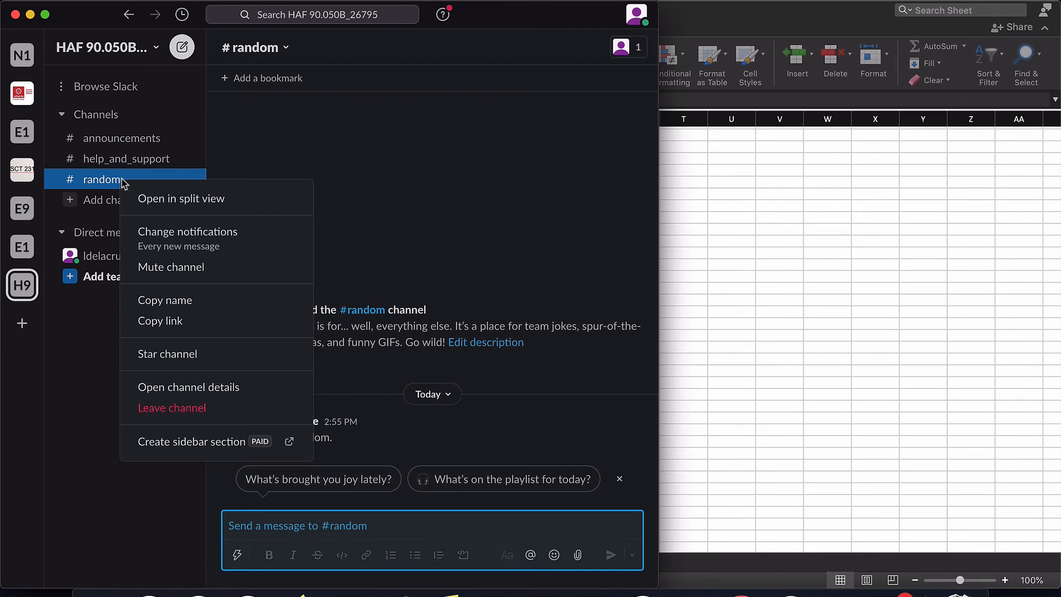
{"action": "left_click", "coordinate": [210, 388]}
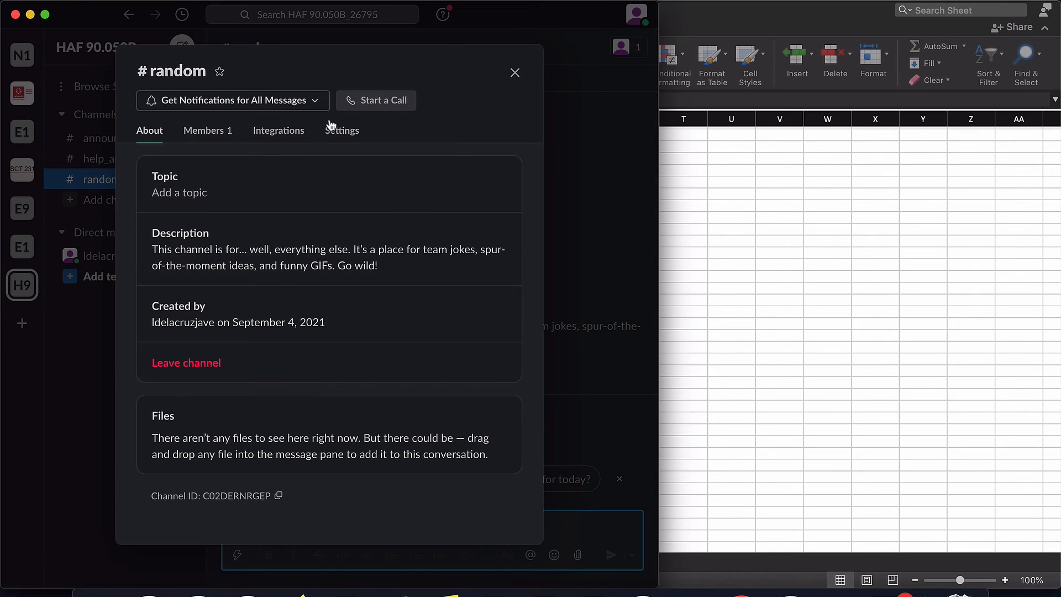
{"action": "left_click", "coordinate": [353, 138]}
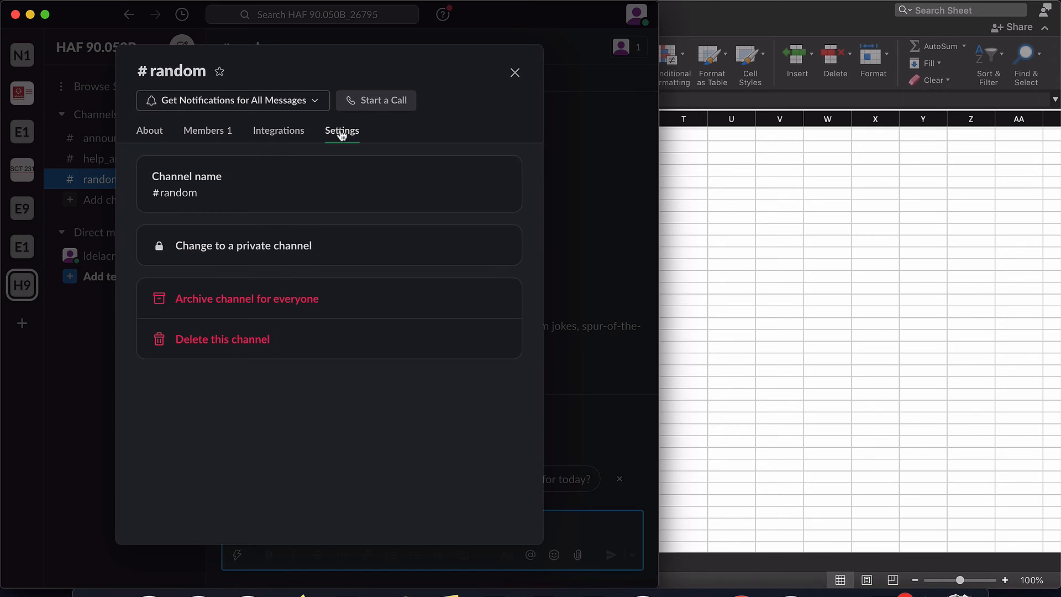
{"action": "mouse_move", "coordinate": [505, 179]}
{"action": "left_click", "coordinate": [497, 176]}
{"action": "left_click_drag", "start_coordinate": [274, 276], "coordinate": [126, 287]}
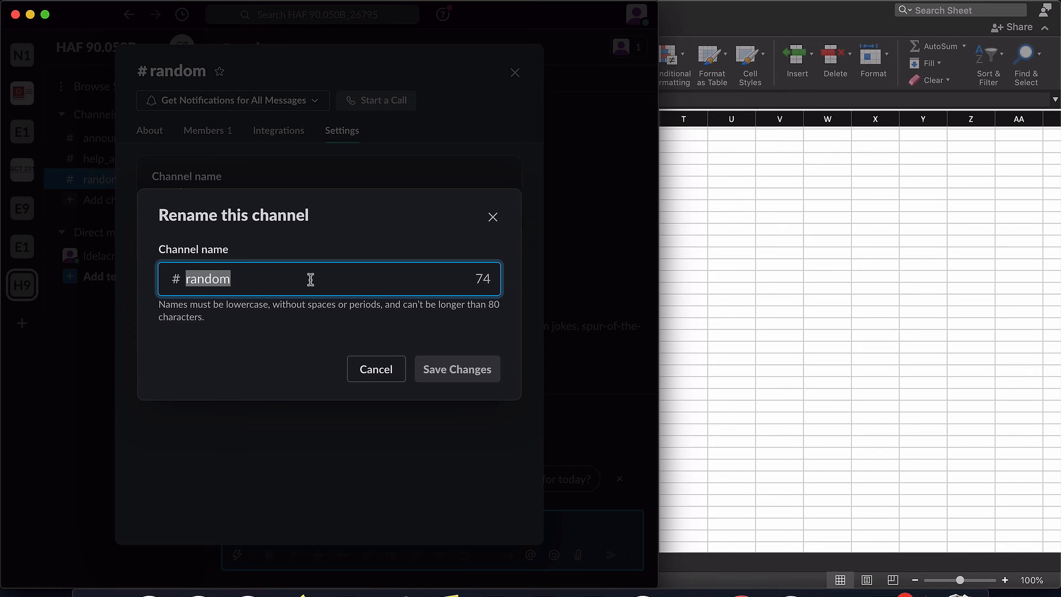
{"action": "type", "text": "peer"}
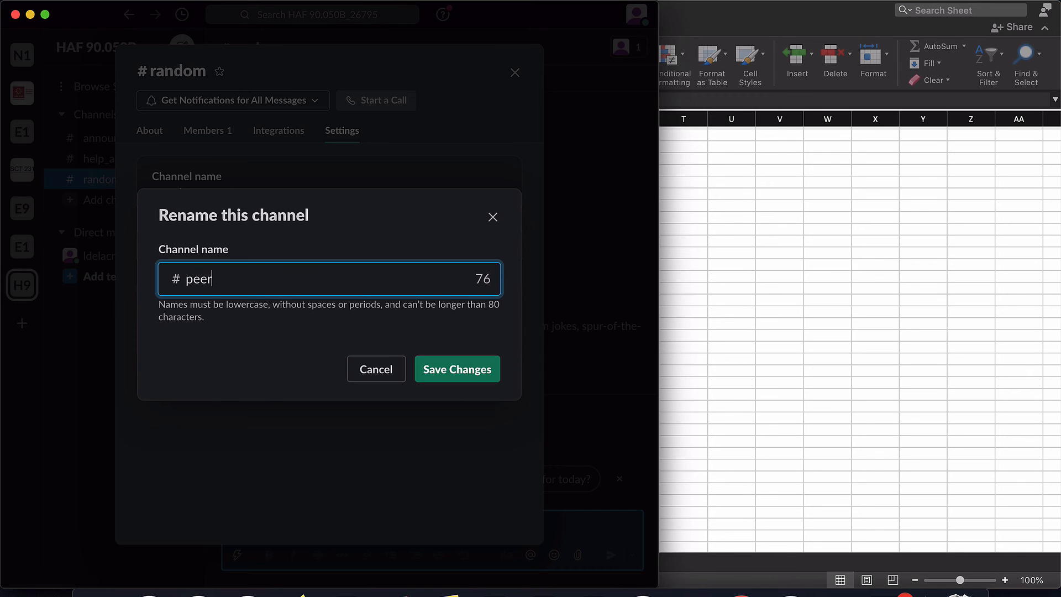
{"action": "type", "text": "_advisor"}
{"action": "left_click", "coordinate": [452, 372]}
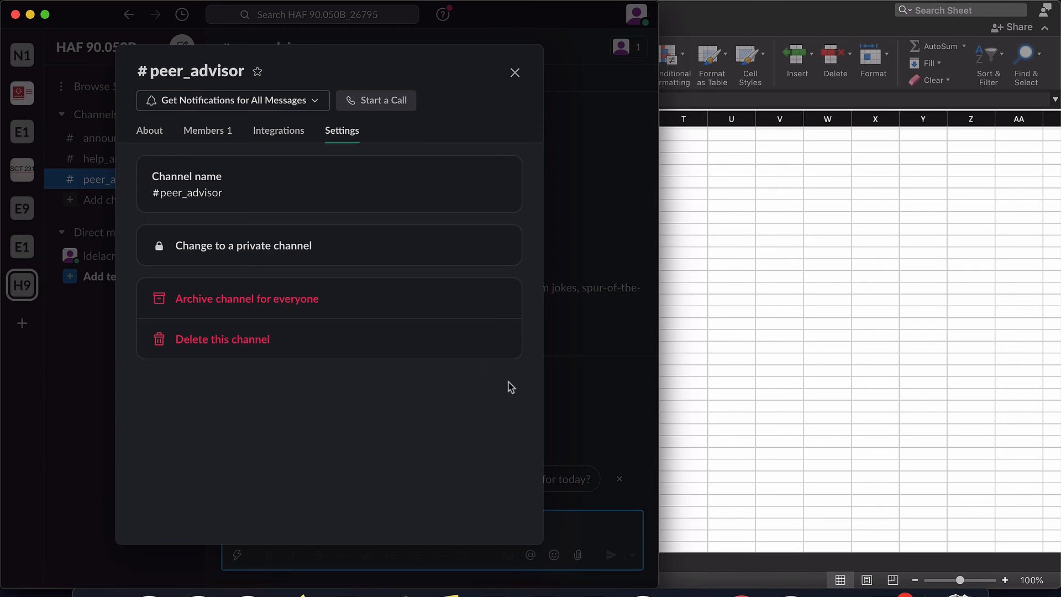
{"action": "left_click", "coordinate": [515, 72]}
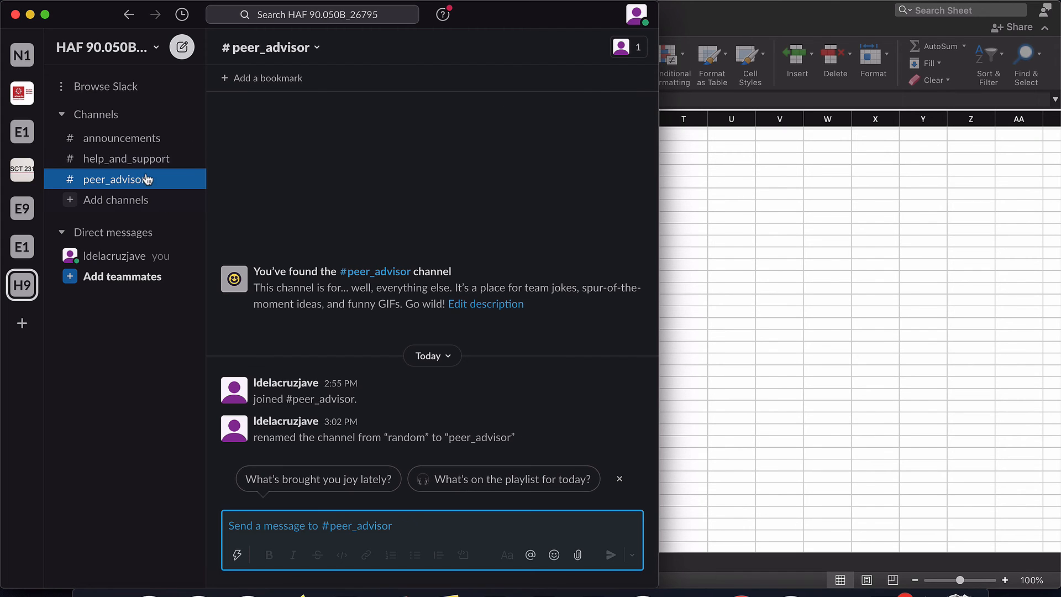
- Review the renamed announcements, help_and_support and peer_advisor channels
{"action": "left_click", "coordinate": [159, 143]}
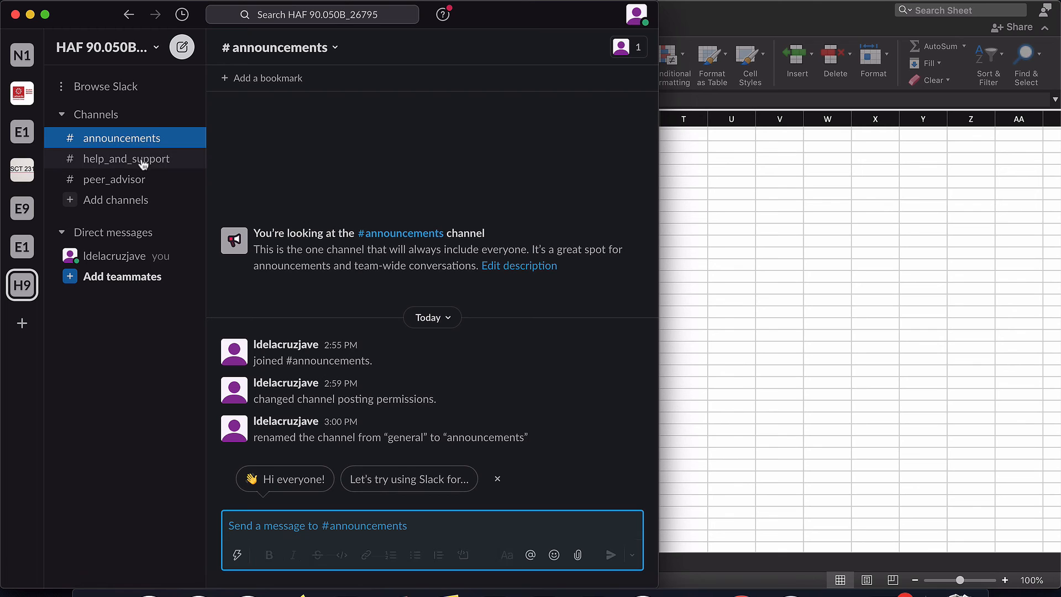
{"action": "left_click", "coordinate": [145, 162]}
{"action": "left_click", "coordinate": [143, 180]}
{"action": "left_click", "coordinate": [137, 144]}
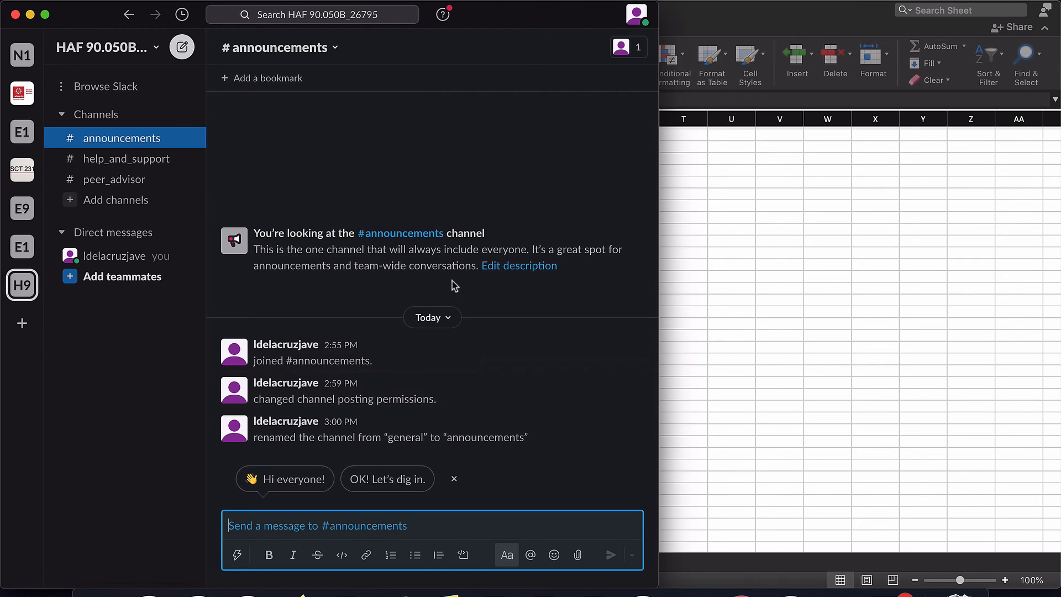
{"action": "left_click", "coordinate": [147, 161]}
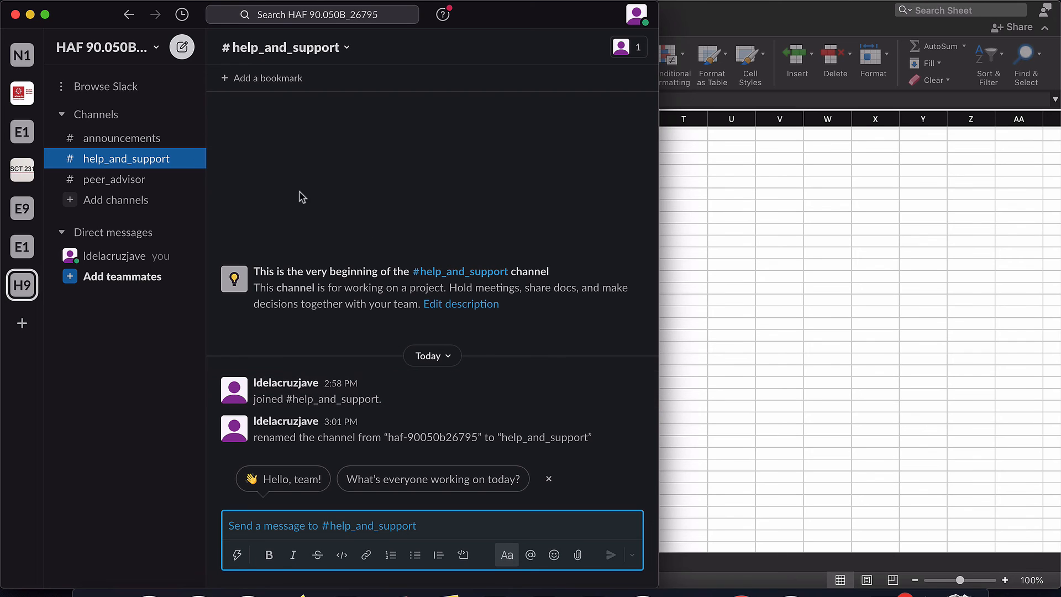
{"action": "left_click", "coordinate": [137, 188]}
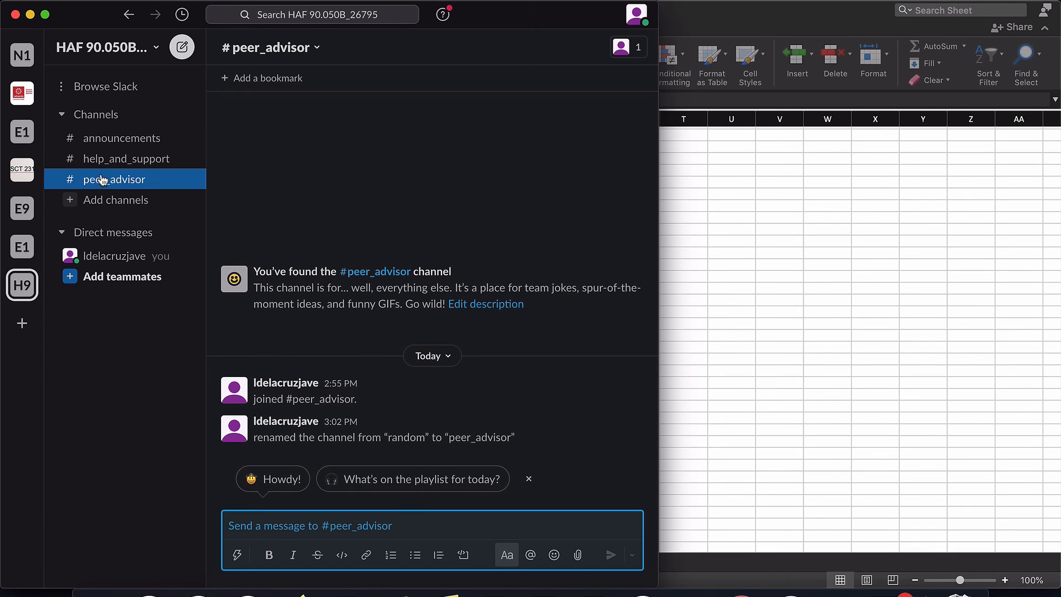
{"action": "left_click", "coordinate": [184, 139]}
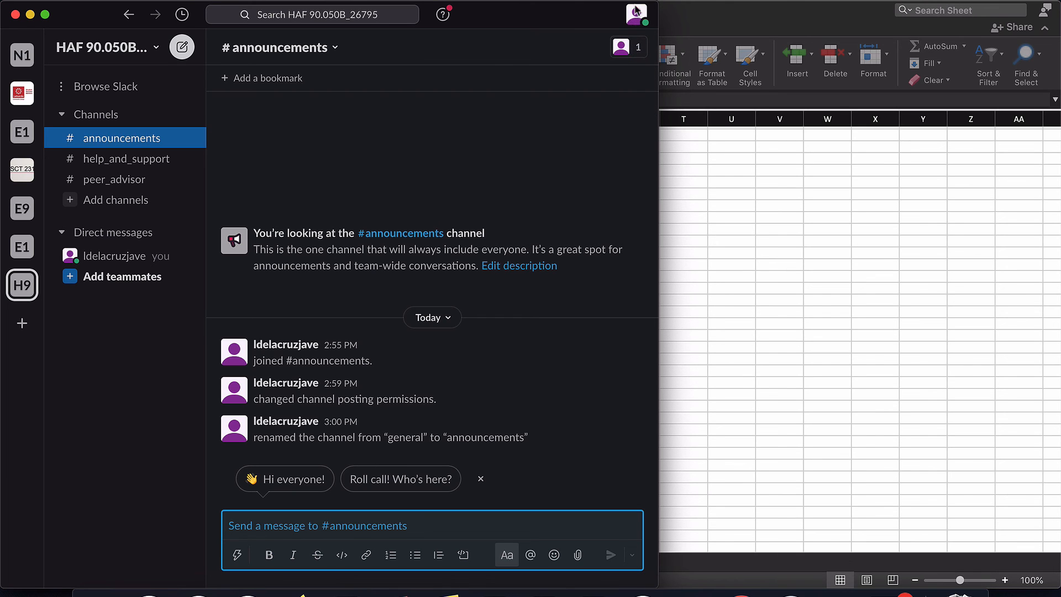
- Check the announcements member list, then bring up the account menu
{"action": "left_click", "coordinate": [631, 50]}
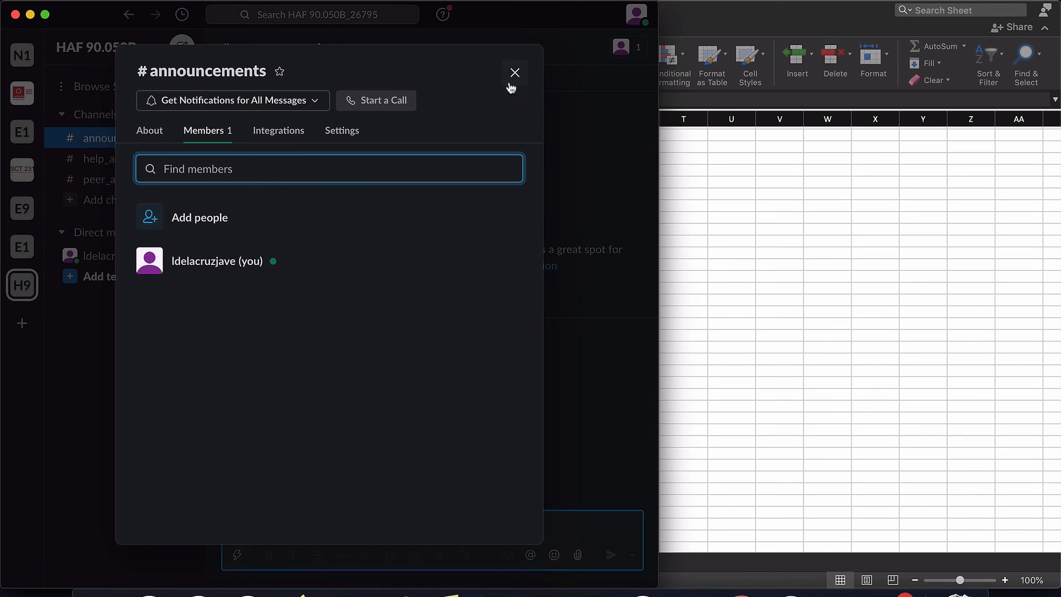
{"action": "left_click", "coordinate": [516, 73]}
{"action": "left_click", "coordinate": [641, 22]}
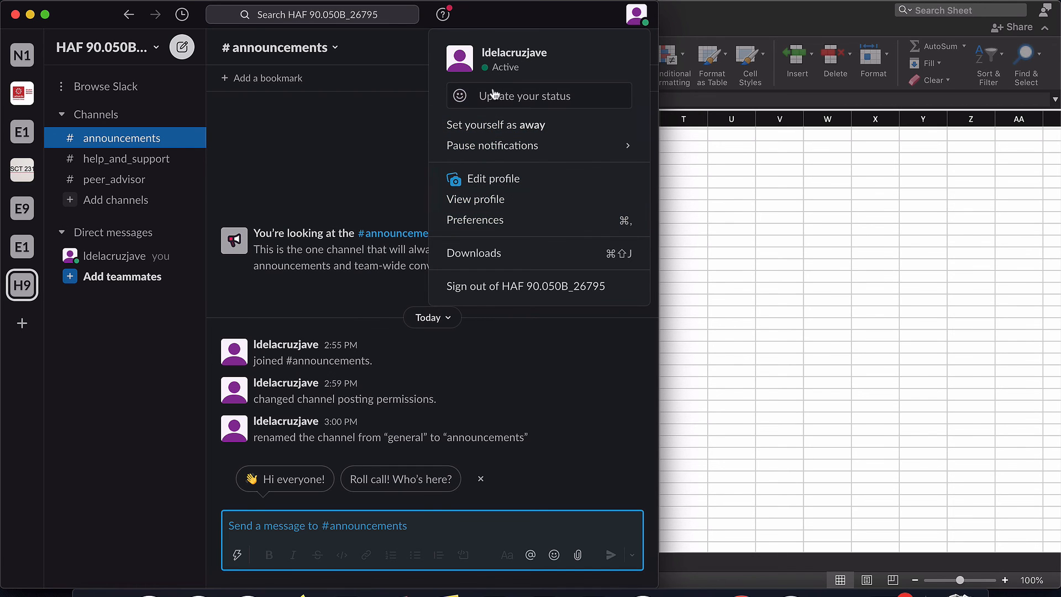
- Look at the owner's profile, then begin editing it
{"action": "left_click", "coordinate": [488, 203]}
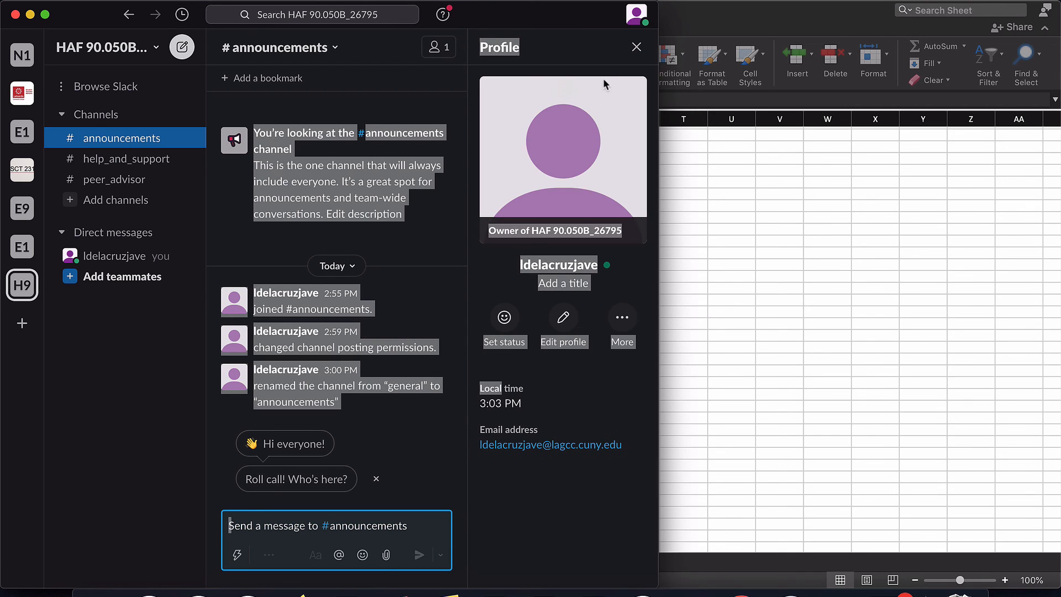
{"action": "left_click", "coordinate": [637, 47]}
{"action": "left_click", "coordinate": [637, 15]}
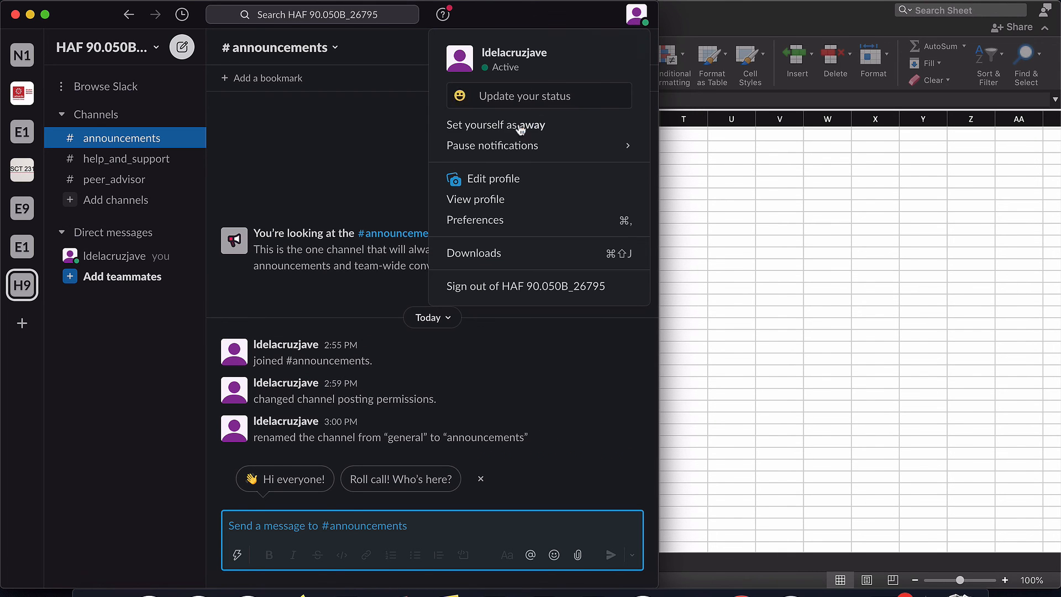
{"action": "left_click", "coordinate": [490, 180]}
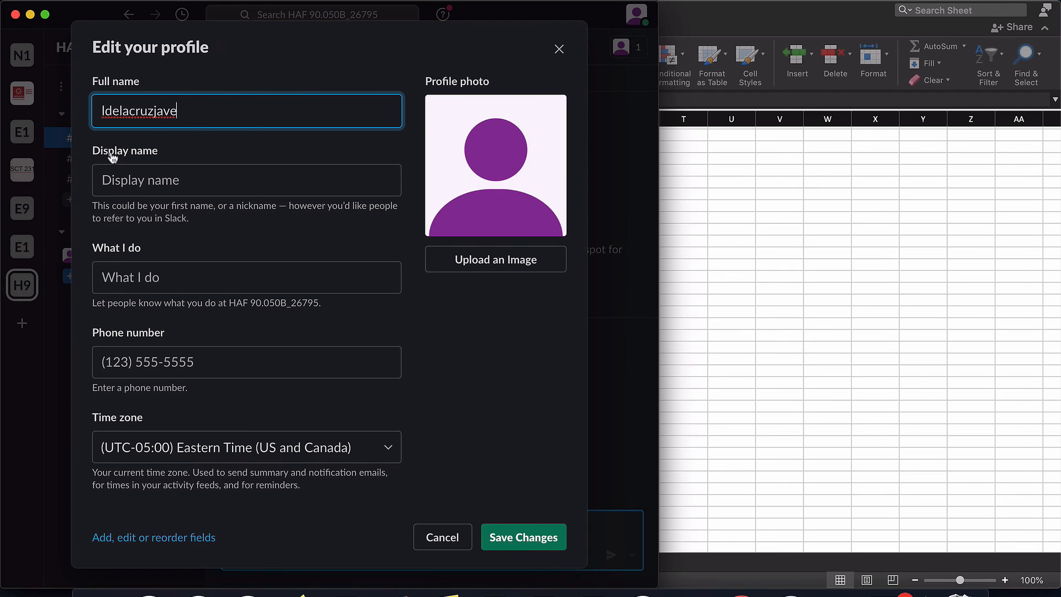
- Replace the full name with the SSM-prefixed name, reuse it as display name, and save
{"action": "key", "text": "super+a"}
{"action": "type", "text": "S"}
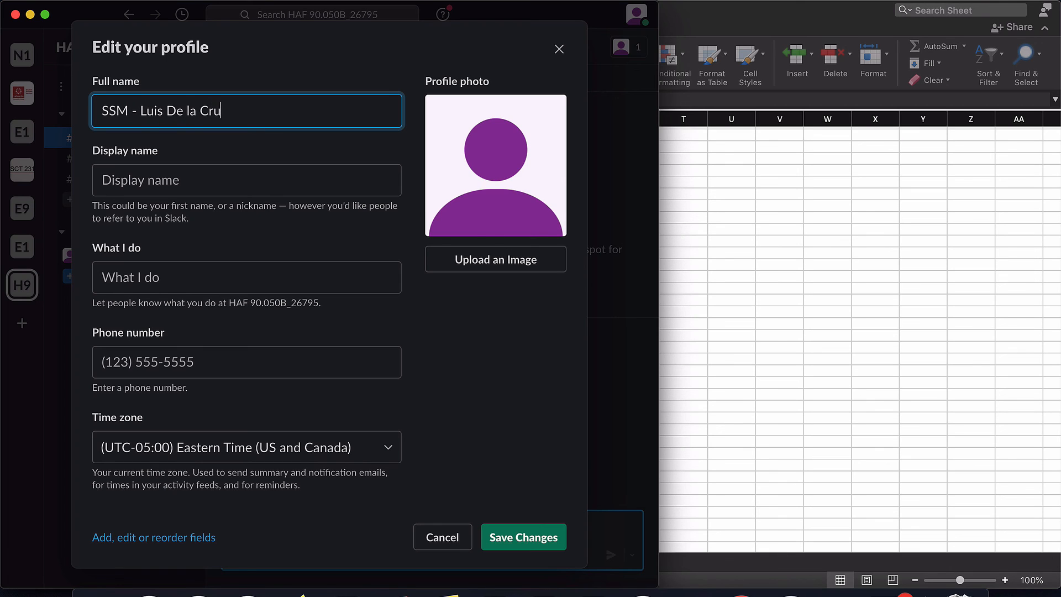
{"action": "key", "text": "super+a"}
{"action": "key", "text": "super+c"}
{"action": "key", "text": "Tab"}
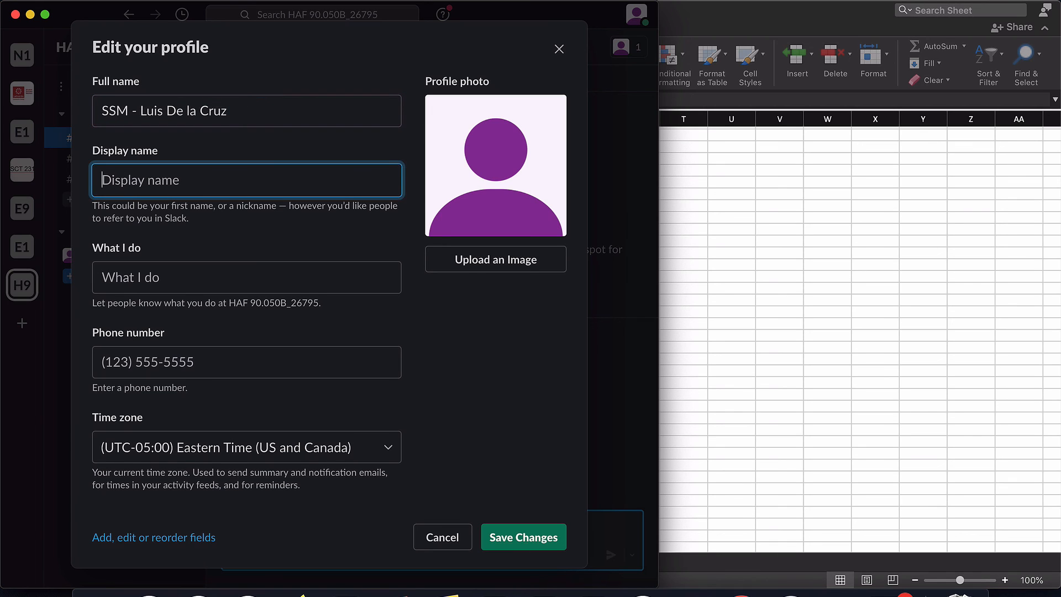
{"action": "key", "text": "super+v"}
{"action": "left_click", "coordinate": [293, 80]}
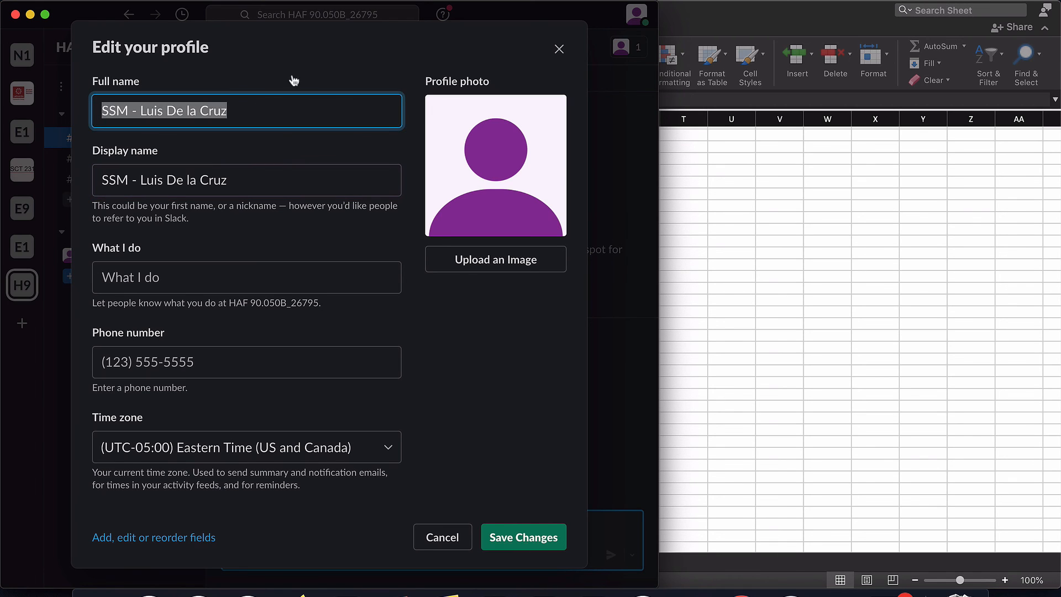
{"action": "left_click", "coordinate": [413, 317]}
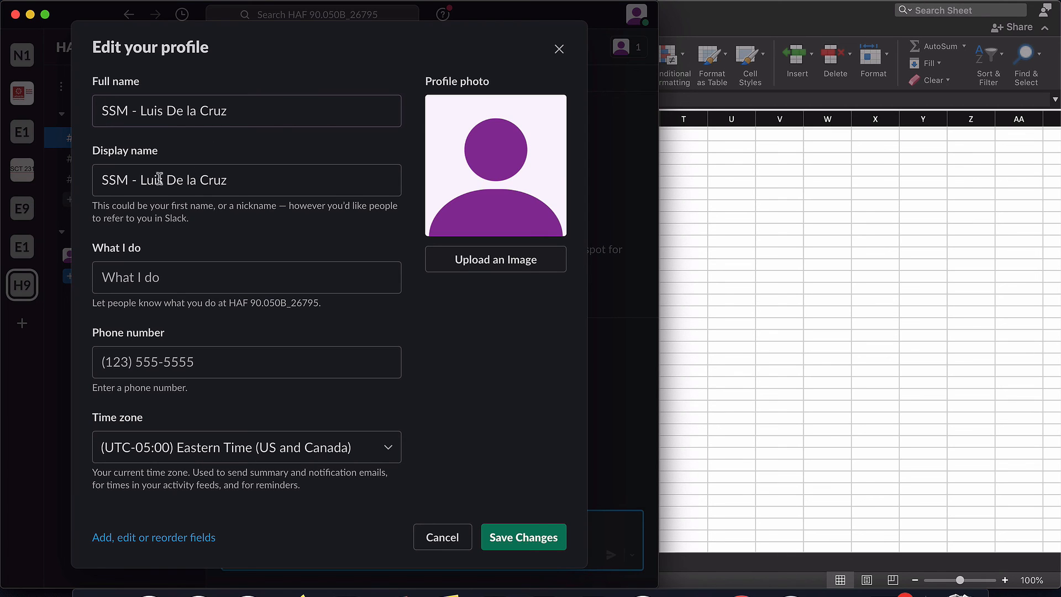
{"action": "left_click", "coordinate": [233, 103]}
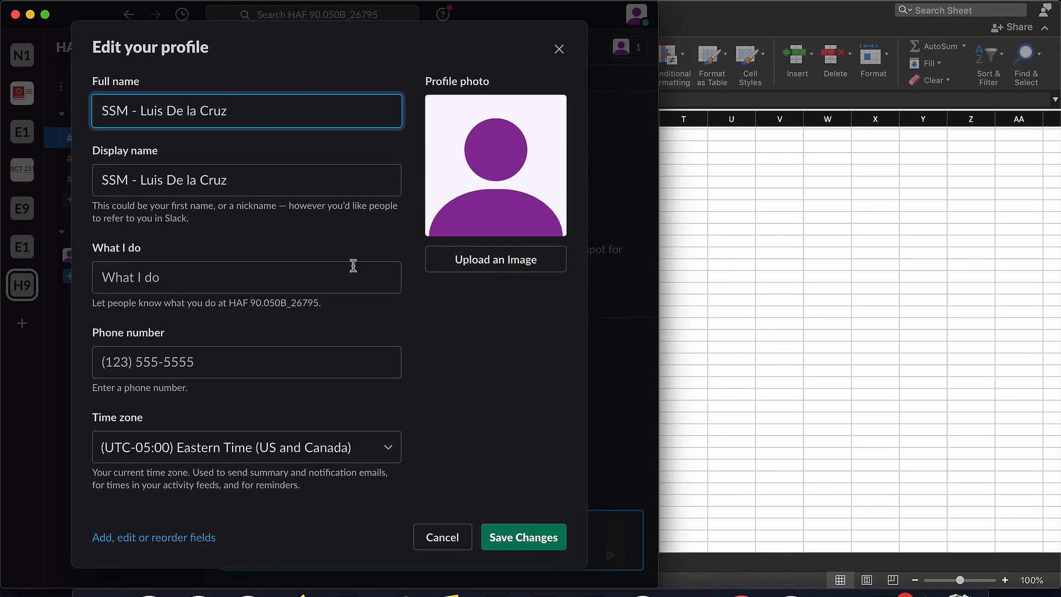
{"action": "left_click", "coordinate": [410, 353]}
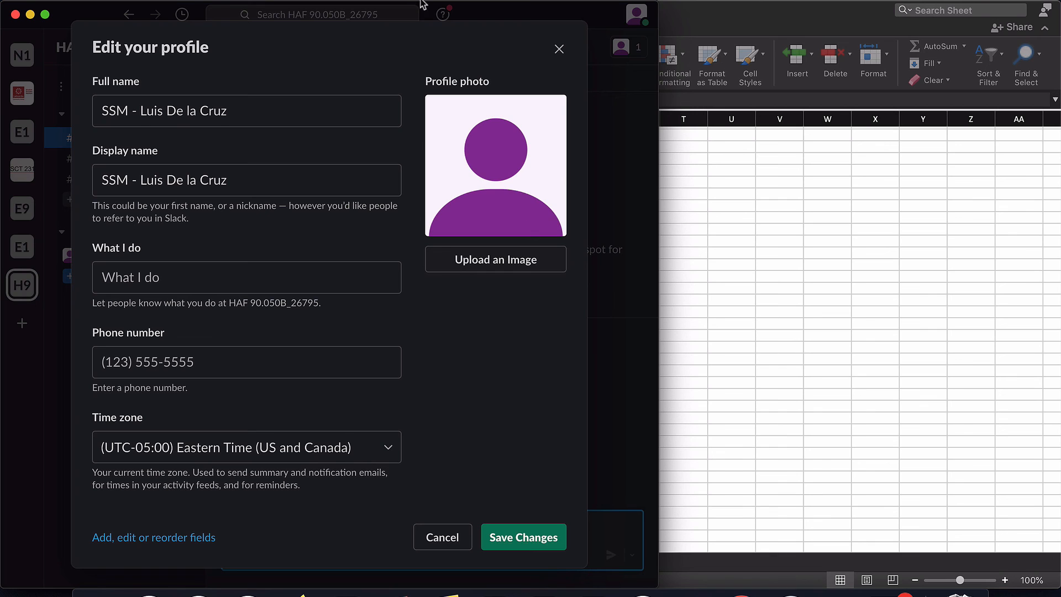
{"action": "left_click", "coordinate": [531, 536]}
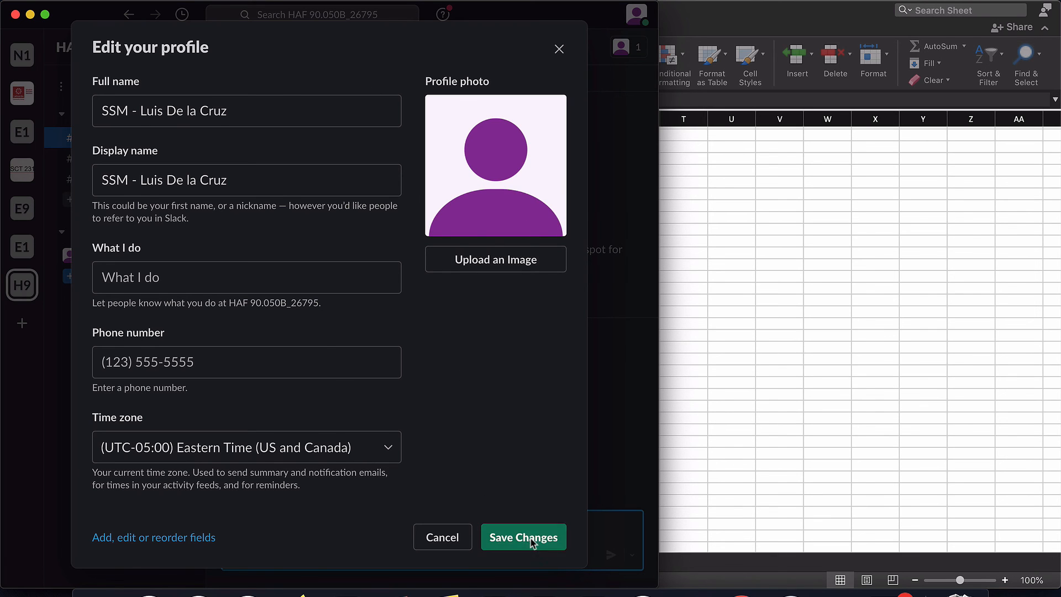